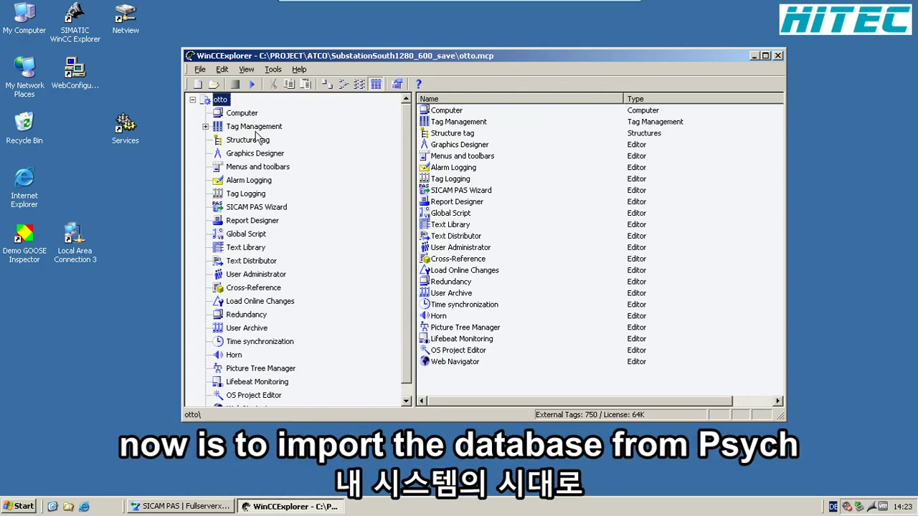
# - Select the SICAM PAS Wizard entry in the otto project tree
pyautogui.click(259, 209)
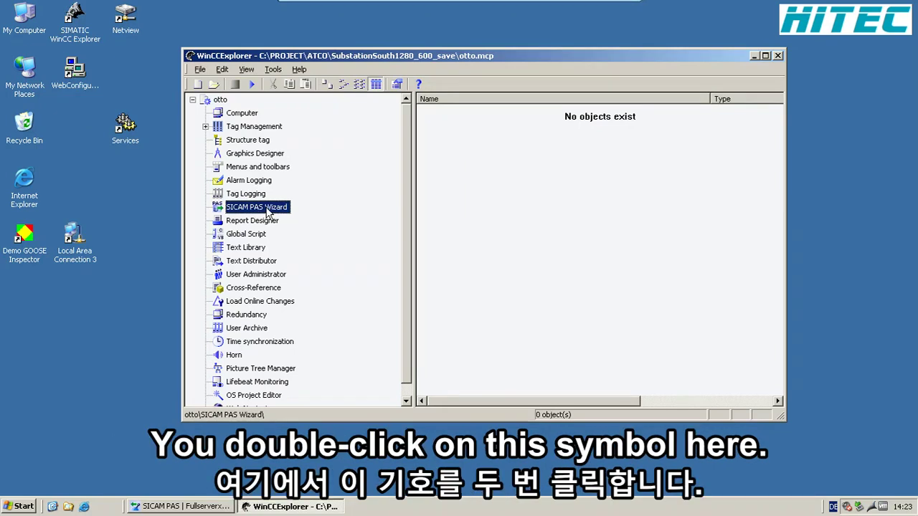
# - Start the SICAM PAS Wizard for SubstationSouth and choose WinCC.pxd as the data file
pyautogui.doubleClick(266, 209)
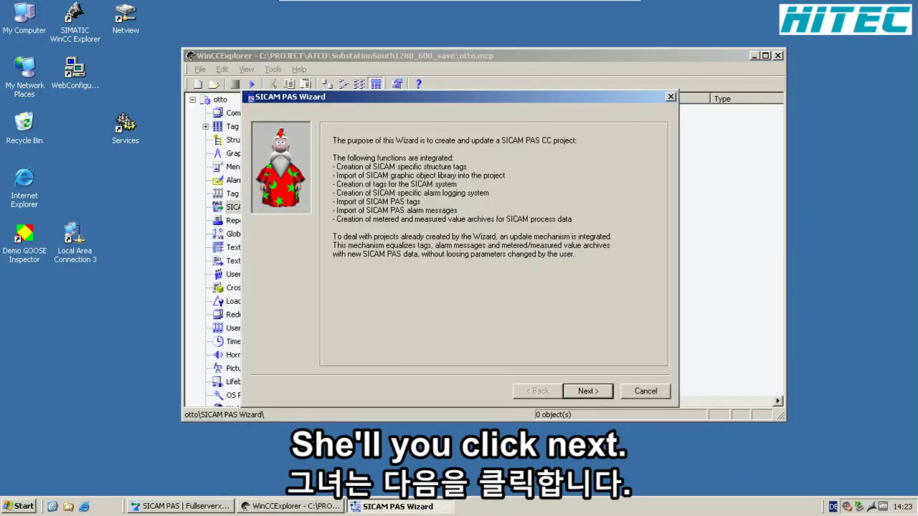
pyautogui.click(585, 392)
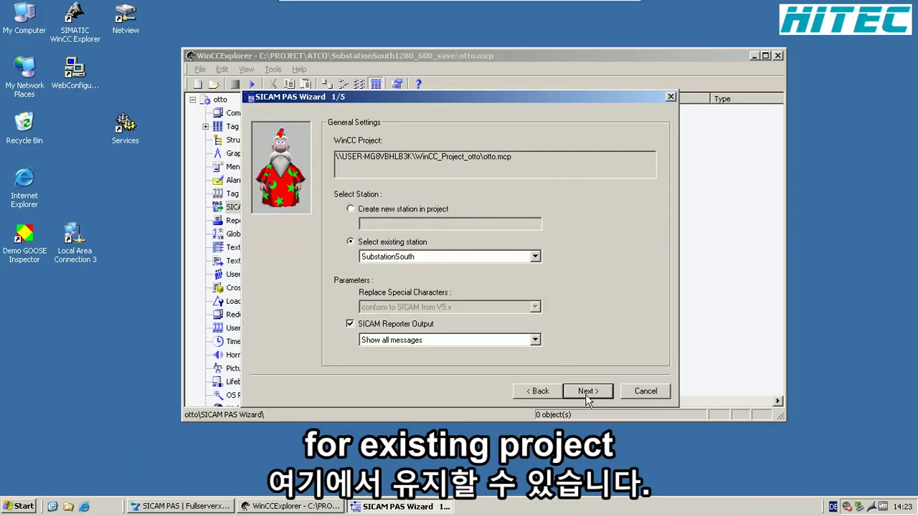
pyautogui.click(586, 393)
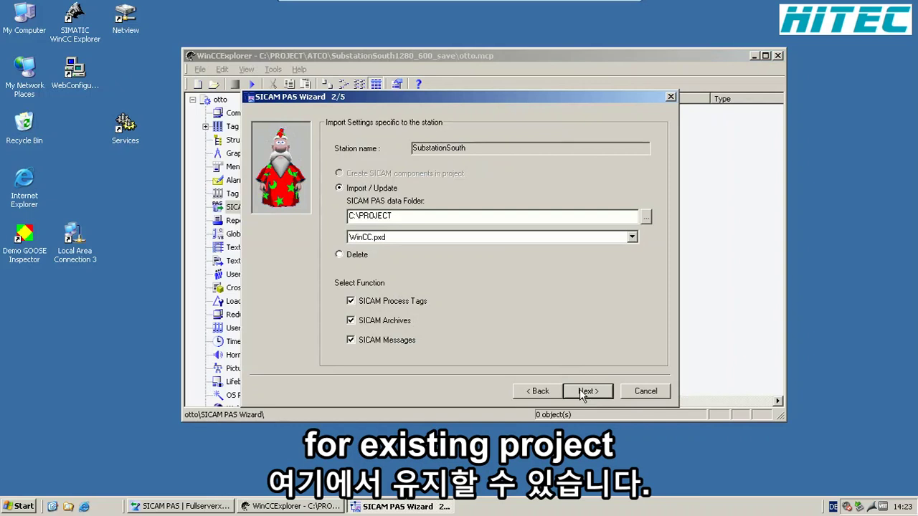
pyautogui.click(445, 239)
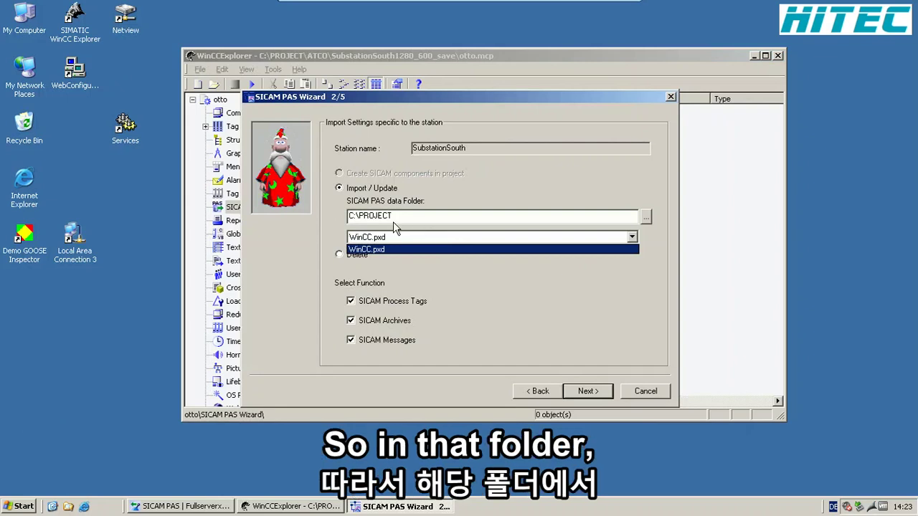
pyautogui.press('Return')
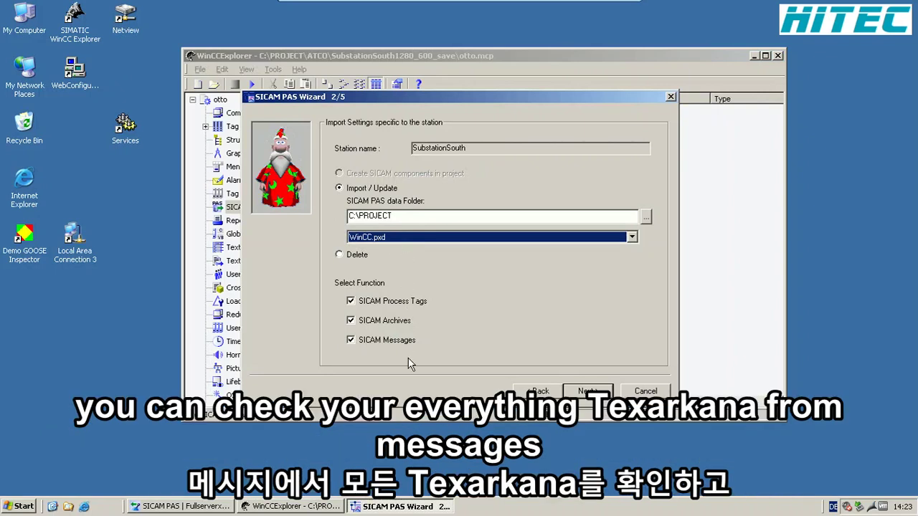
# - Accept the remaining wizard pages, run the import, and close the 0-fault report
pyautogui.click(578, 393)
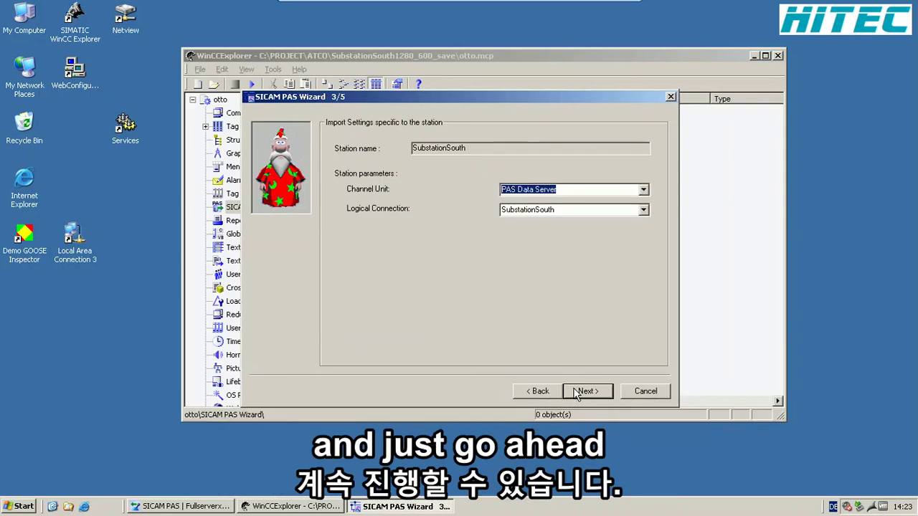
pyautogui.click(579, 393)
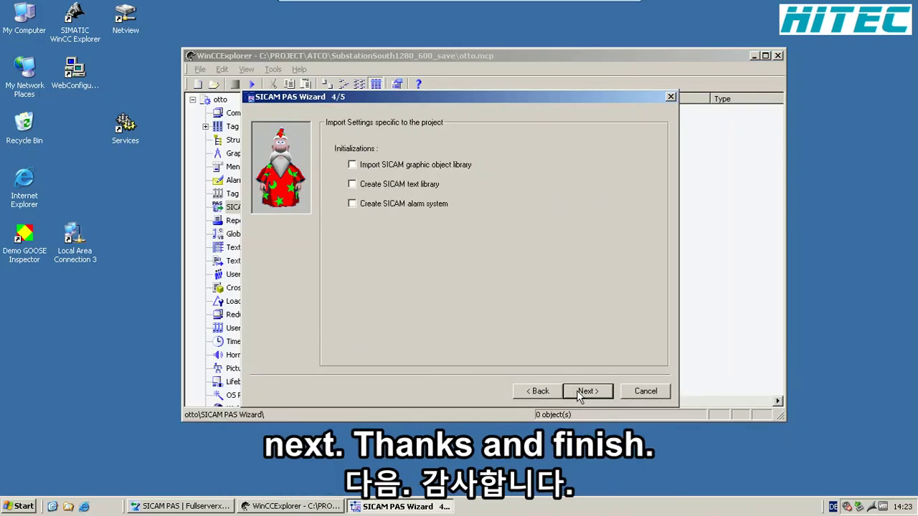
pyautogui.click(578, 393)
pyautogui.click(586, 392)
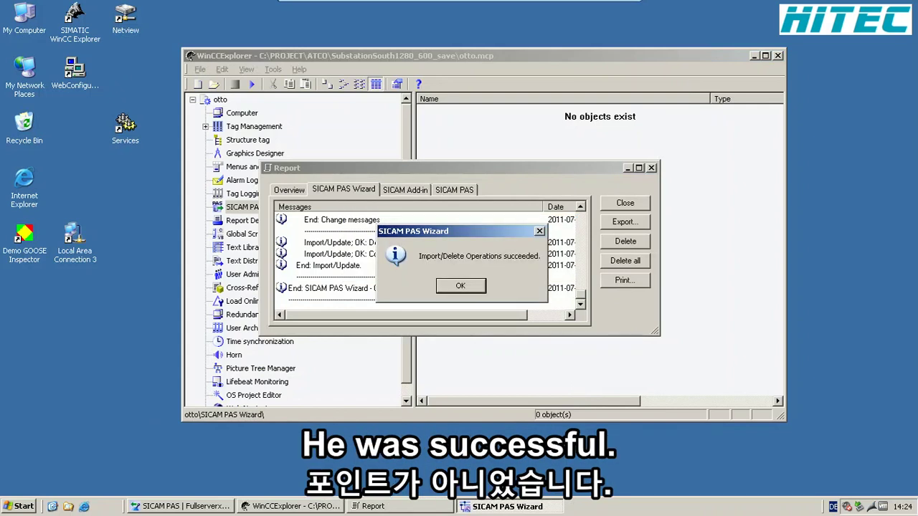
pyautogui.click(472, 290)
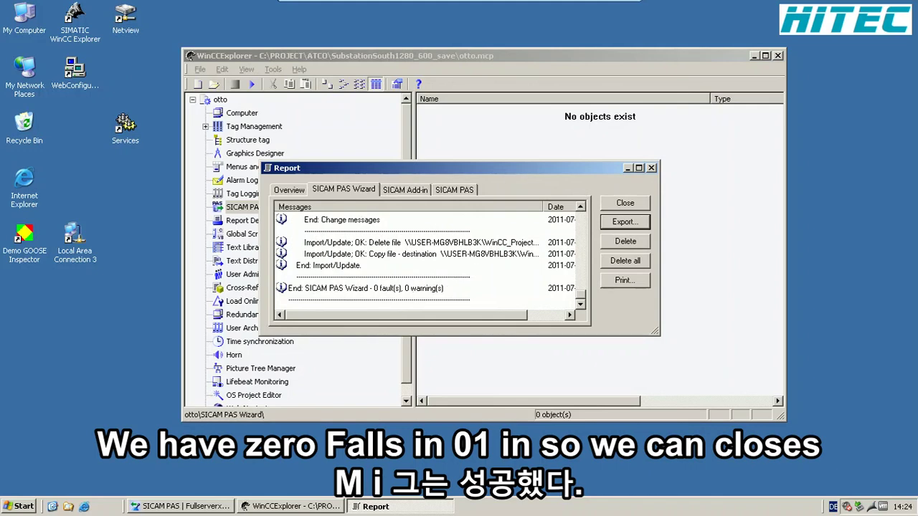
pyautogui.click(604, 206)
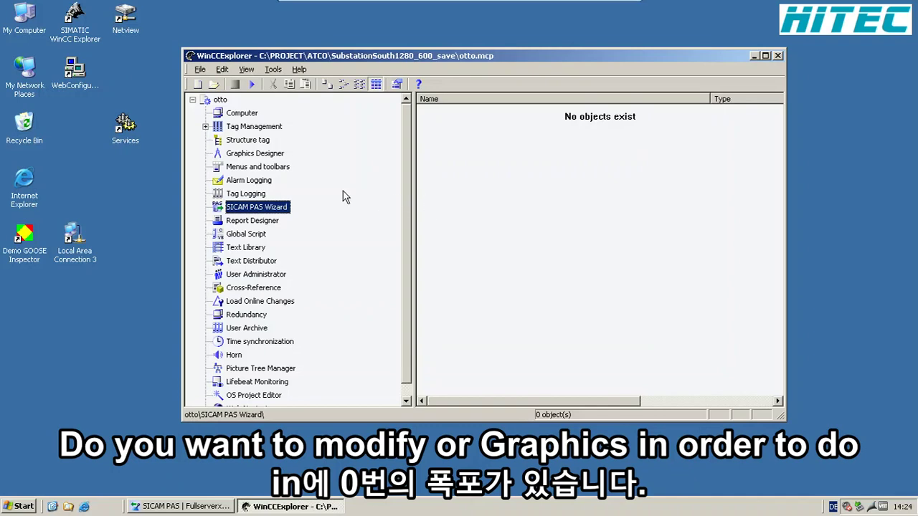
# - Find SIP1.pdl among the Graphics Designer pictures and open it for editing
pyautogui.click(263, 153)
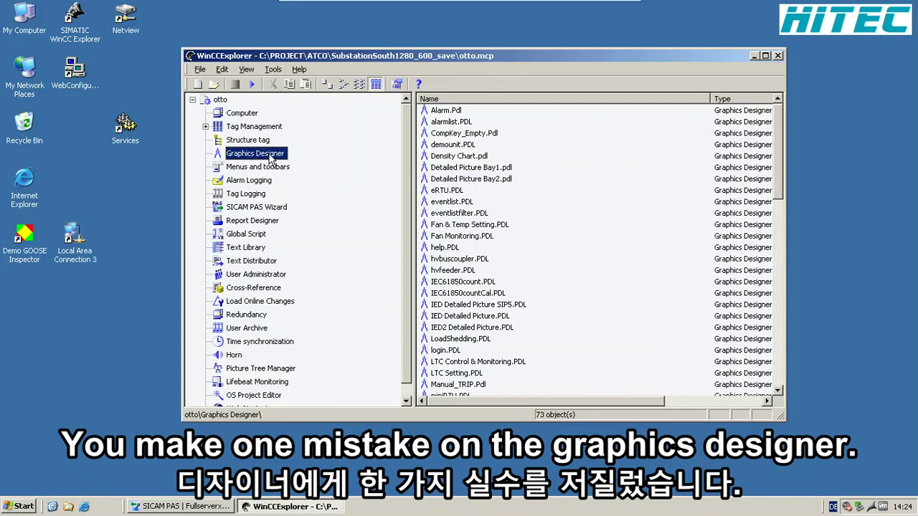
pyautogui.click(433, 190)
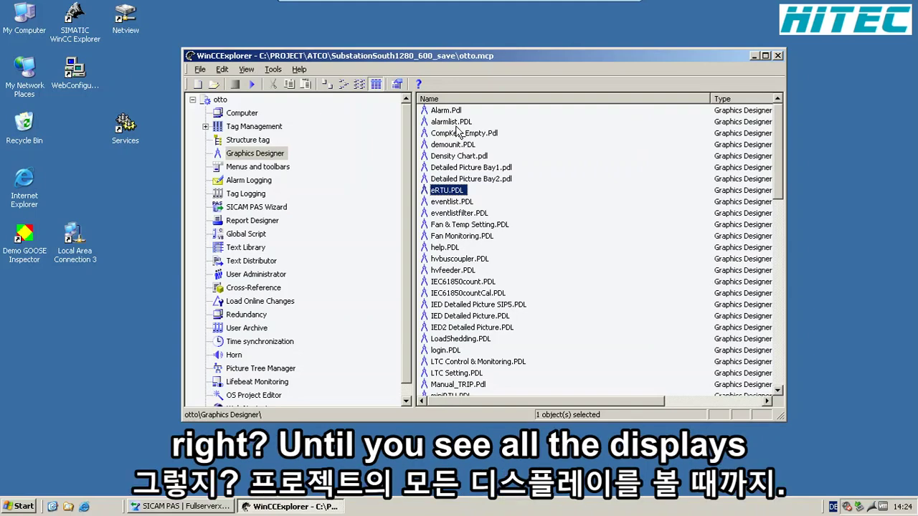
pyautogui.scroll(-1, 454, 198)
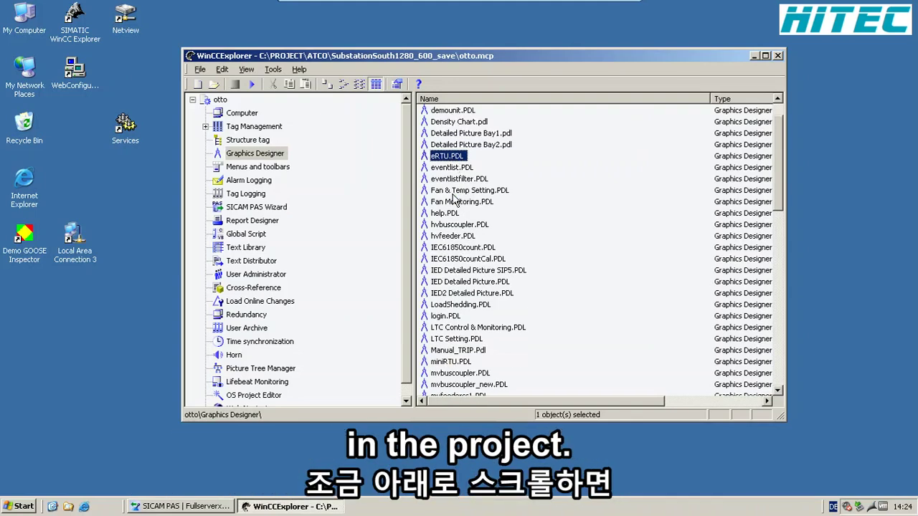
pyautogui.scroll(-7, 453, 201)
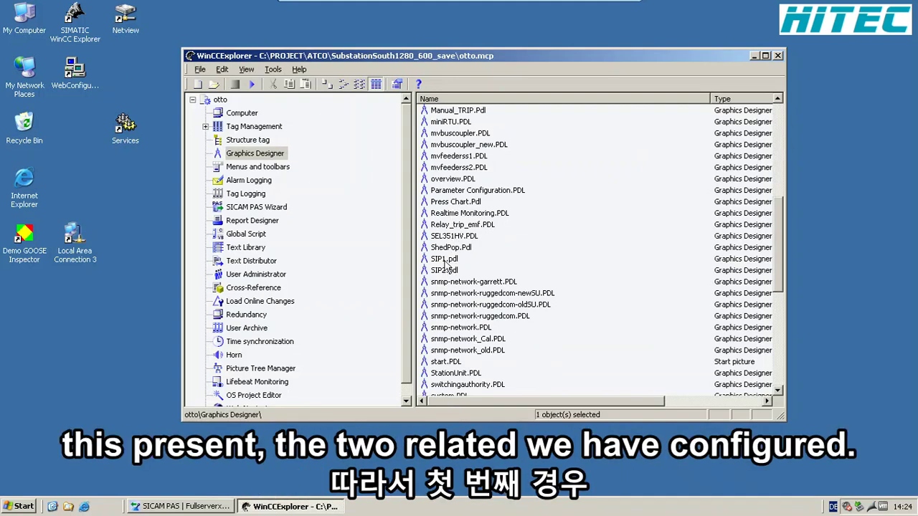
pyautogui.click(443, 260)
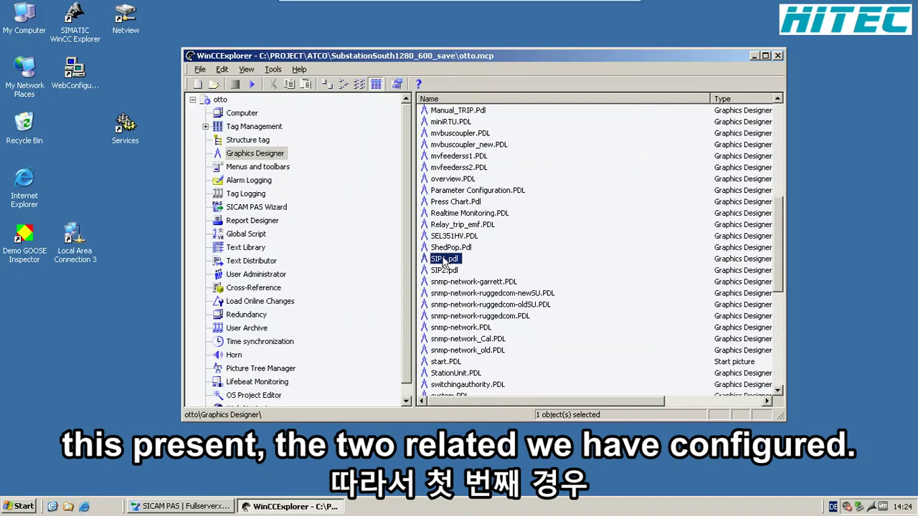
pyautogui.doubleClick(444, 260)
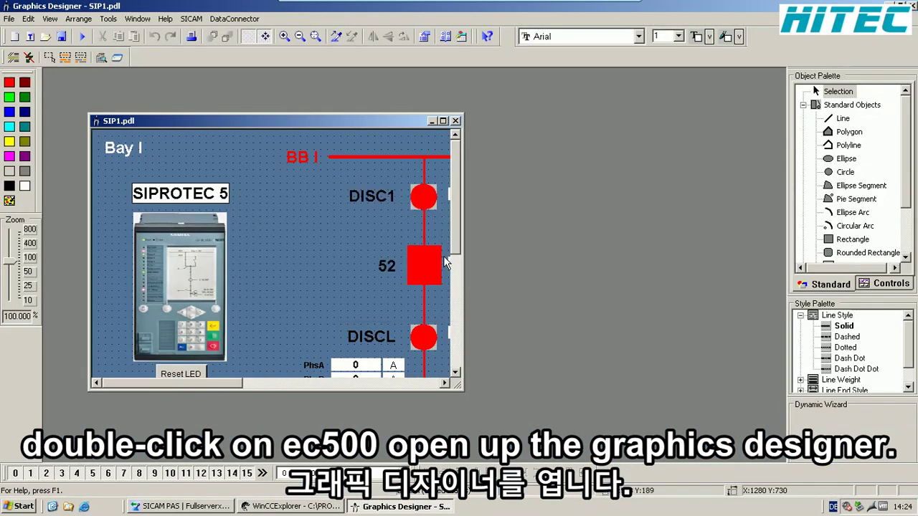
# - Maximize the SIP1.pdl window and select the DISC1 disconnector symbol
pyautogui.click(443, 121)
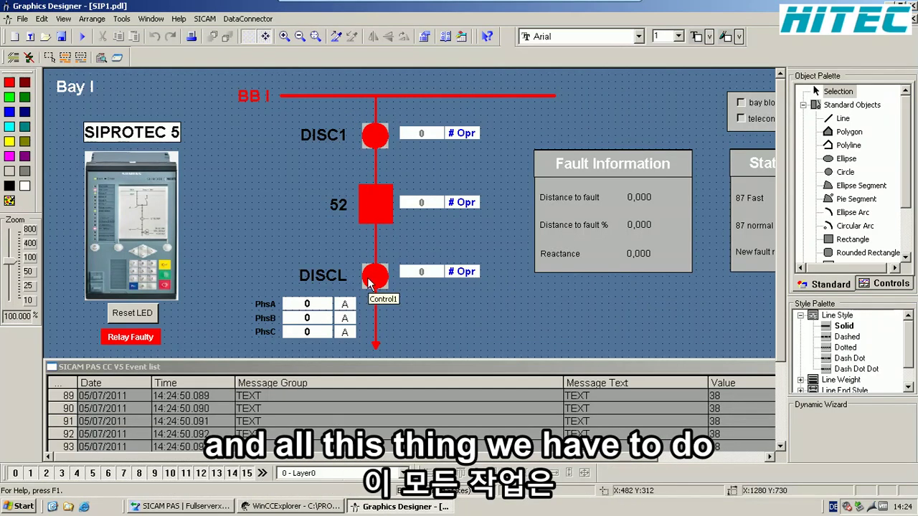
pyautogui.click(371, 133)
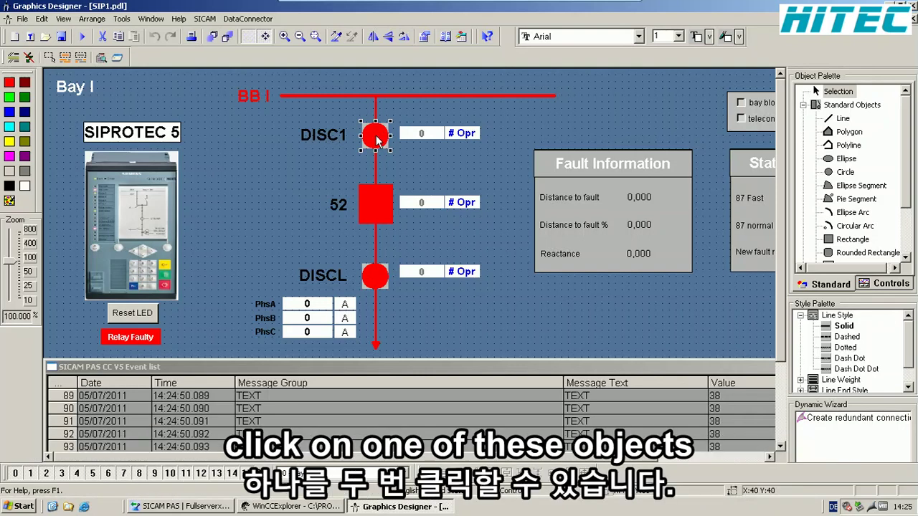
# - In DISC1's tag connection settings, browse to the Station_South_400kV_Bay1_SIP1 tags
pyautogui.doubleClick(376, 136)
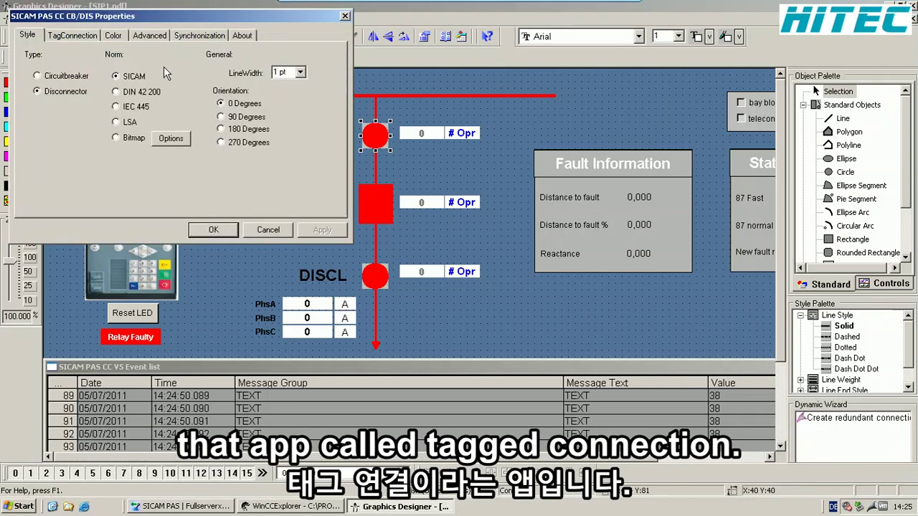
pyautogui.click(85, 37)
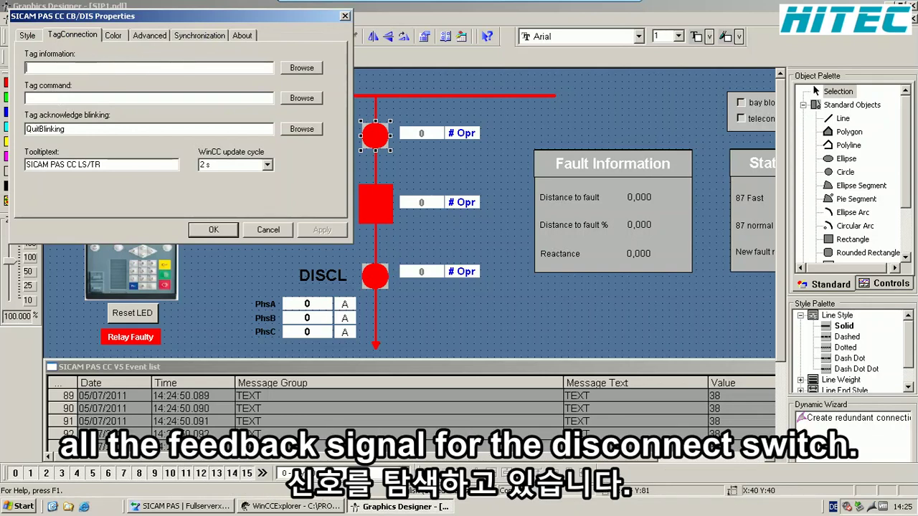
pyautogui.click(310, 71)
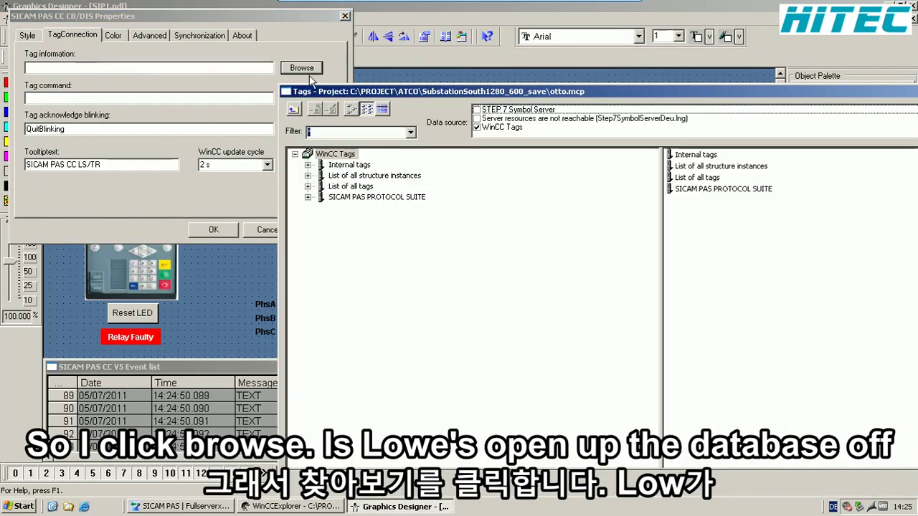
pyautogui.click(308, 197)
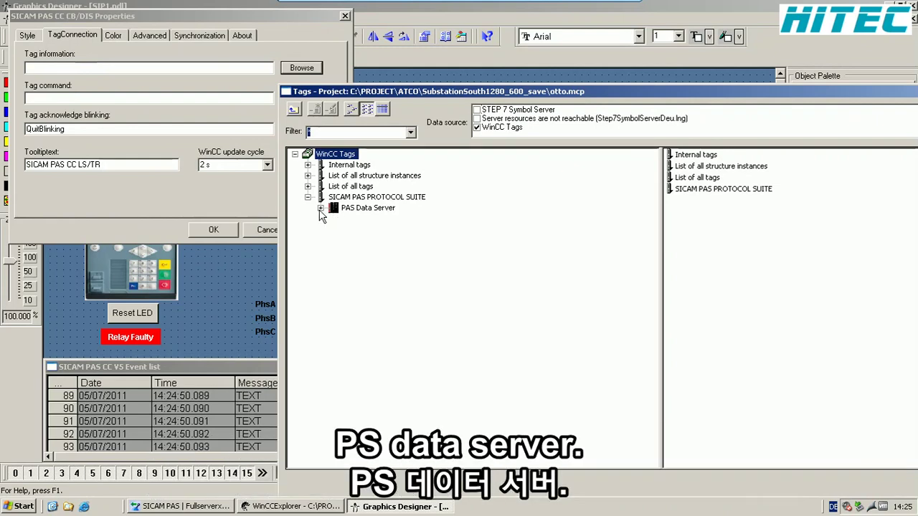
pyautogui.click(320, 208)
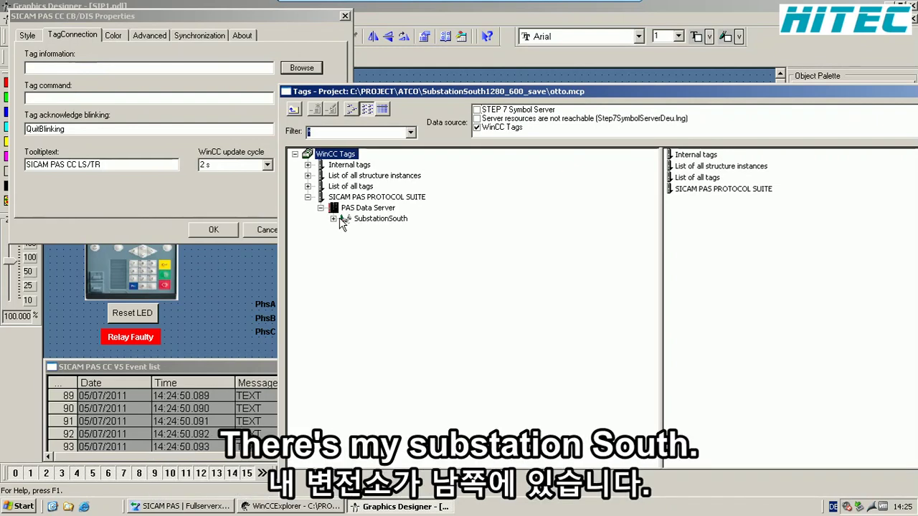
pyautogui.click(333, 218)
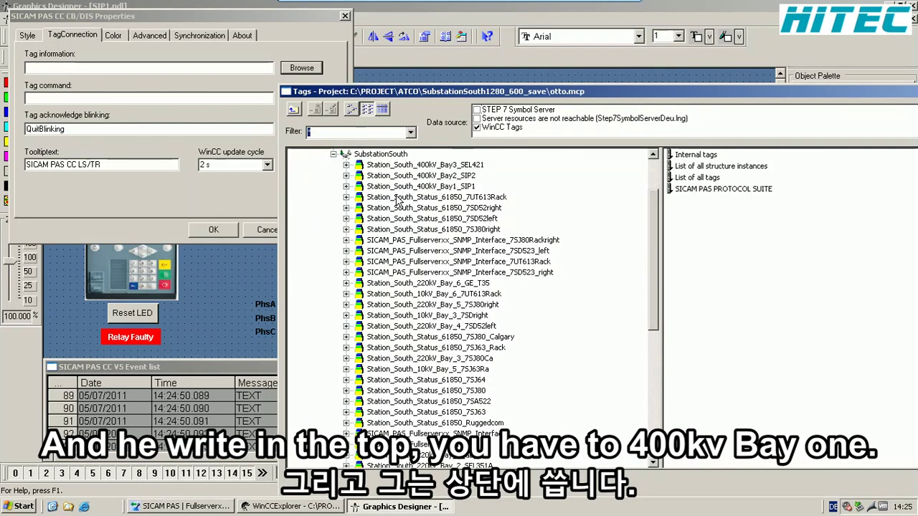
pyautogui.click(428, 188)
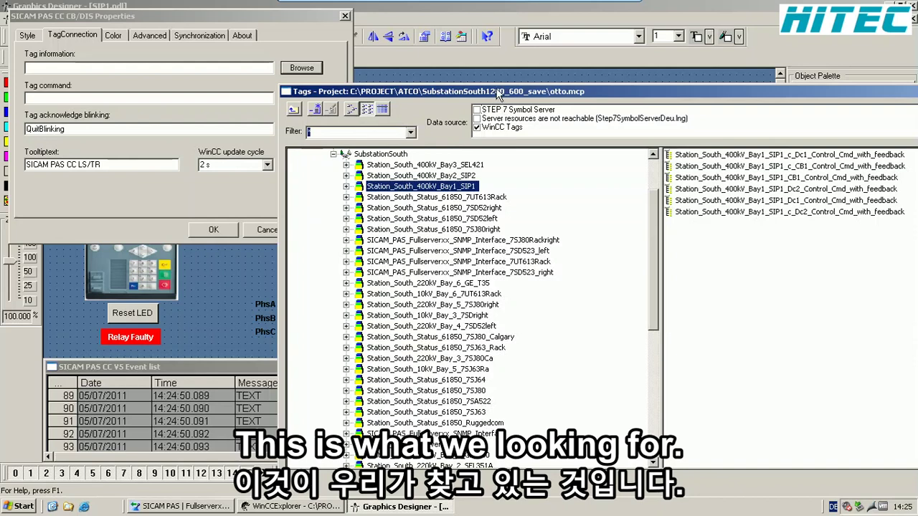
# - Link DISC1 to the Bay1 SIP1 Dc1 feedback tag and c_Dc1 command tag, then apply
pyautogui.moveTo(497, 95); pyautogui.dragTo(423, 99)
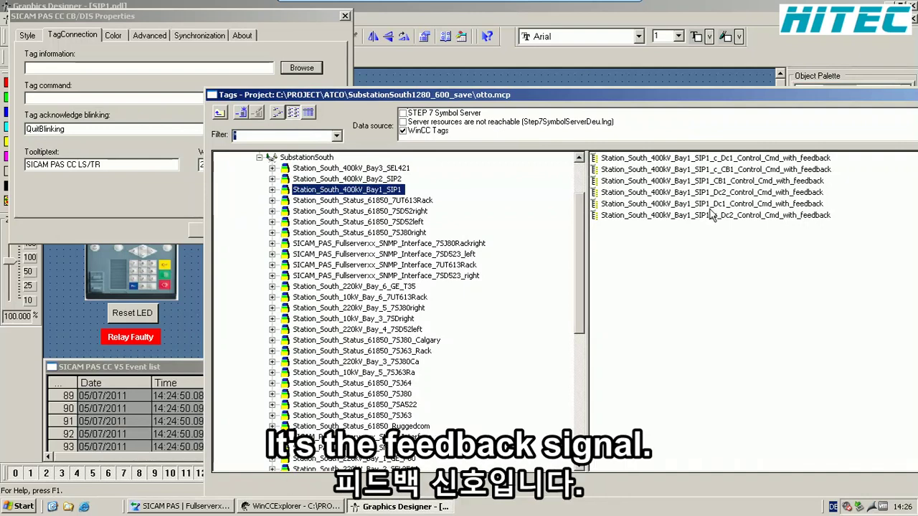
pyautogui.click(714, 204)
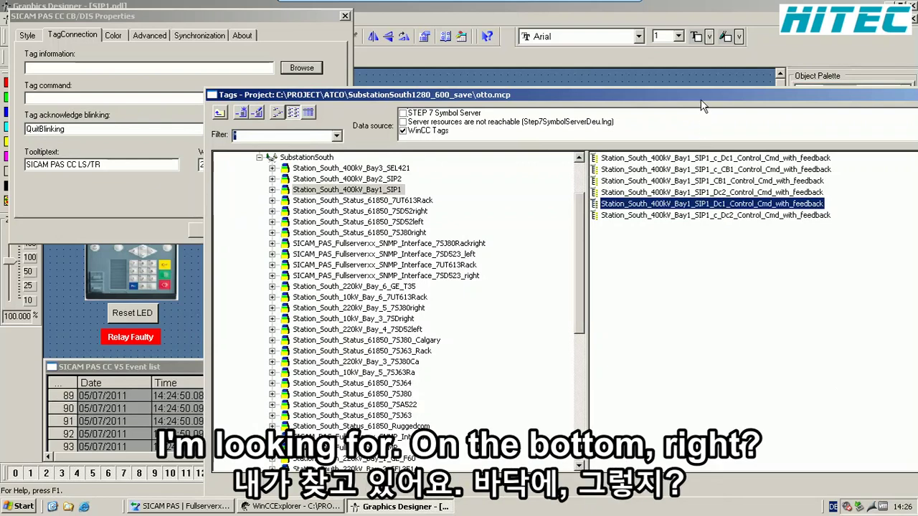
pyautogui.moveTo(697, 95); pyautogui.dragTo(579, 62)
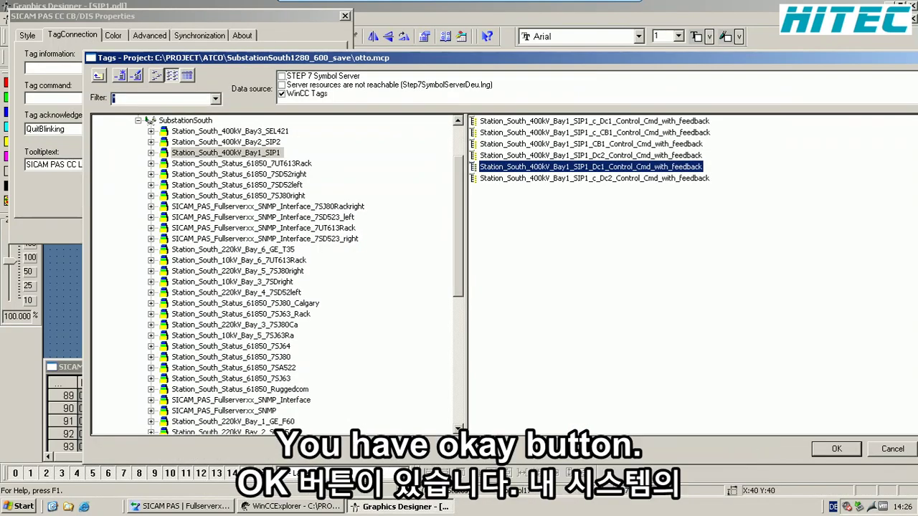
pyautogui.click(836, 448)
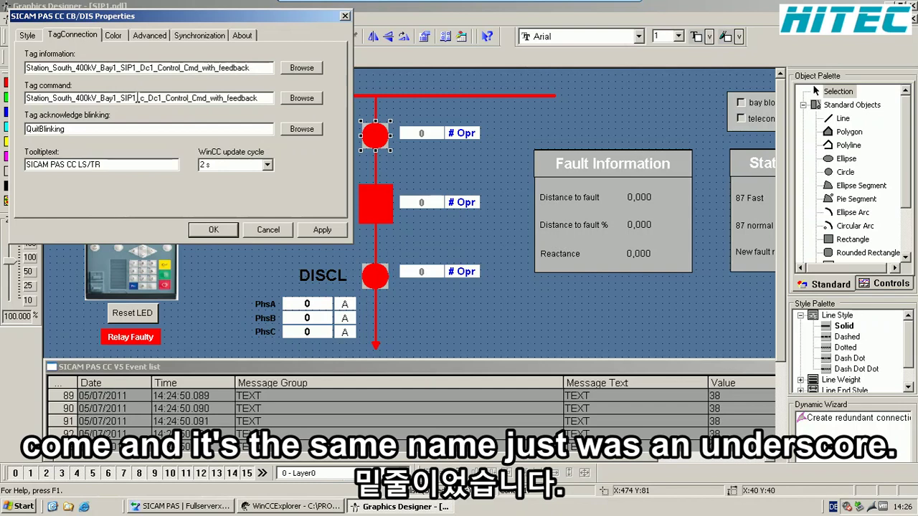
pyautogui.moveTo(136, 100); pyautogui.dragTo(144, 101)
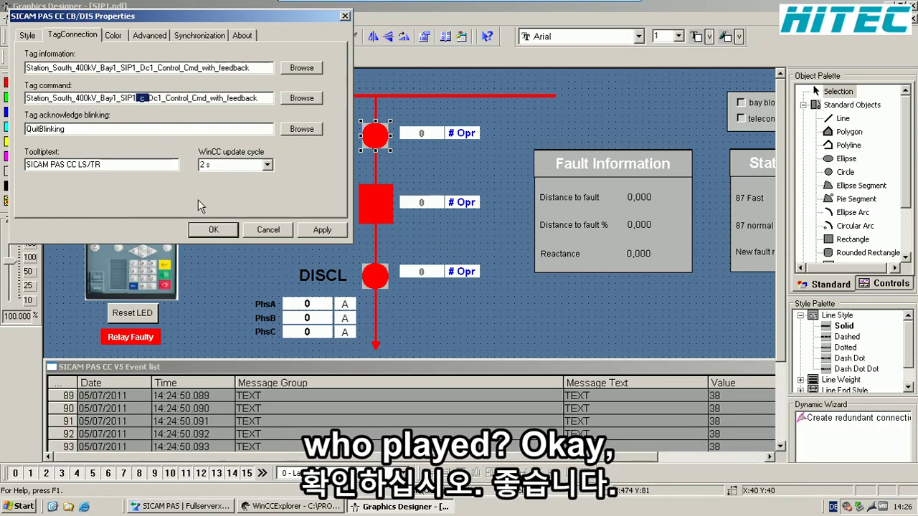
pyautogui.click(211, 230)
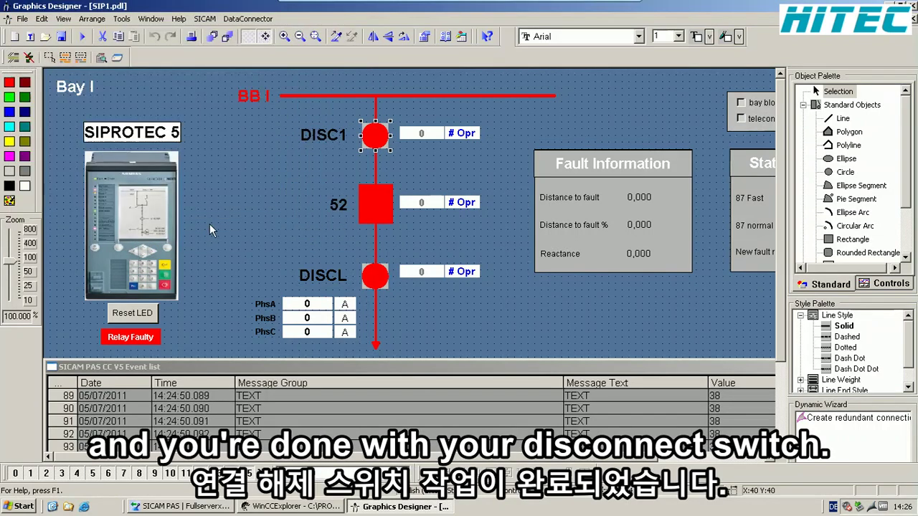
# - Link breaker 52 to the Bay1 SIP1 CB1 feedback tag and c_CB1 command tag
pyautogui.doubleClick(366, 209)
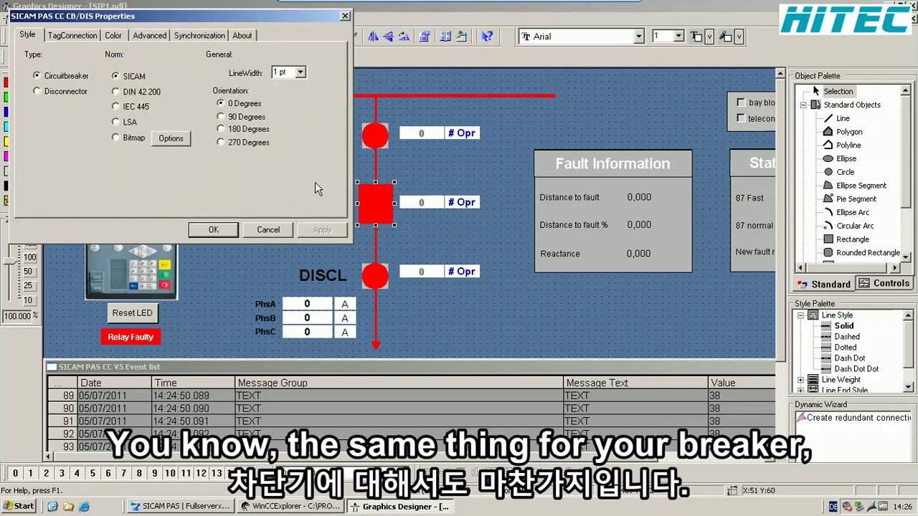
pyautogui.click(91, 37)
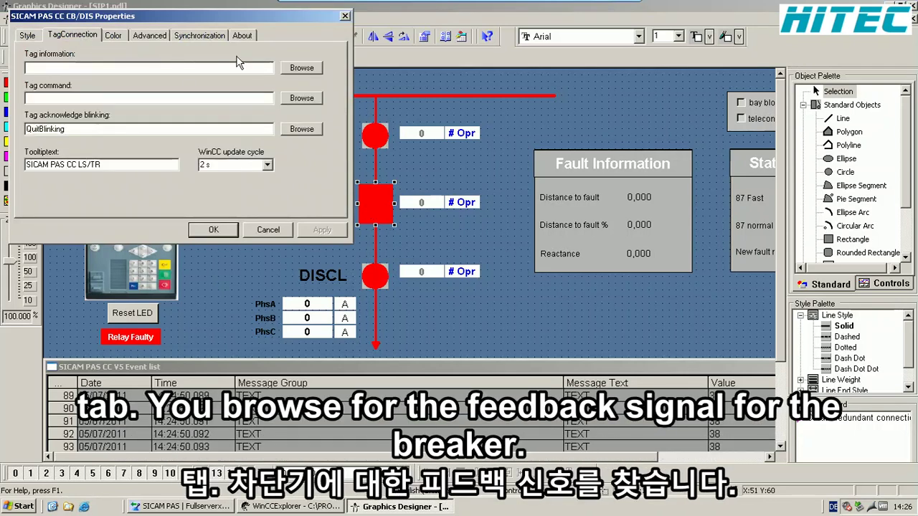
pyautogui.click(293, 67)
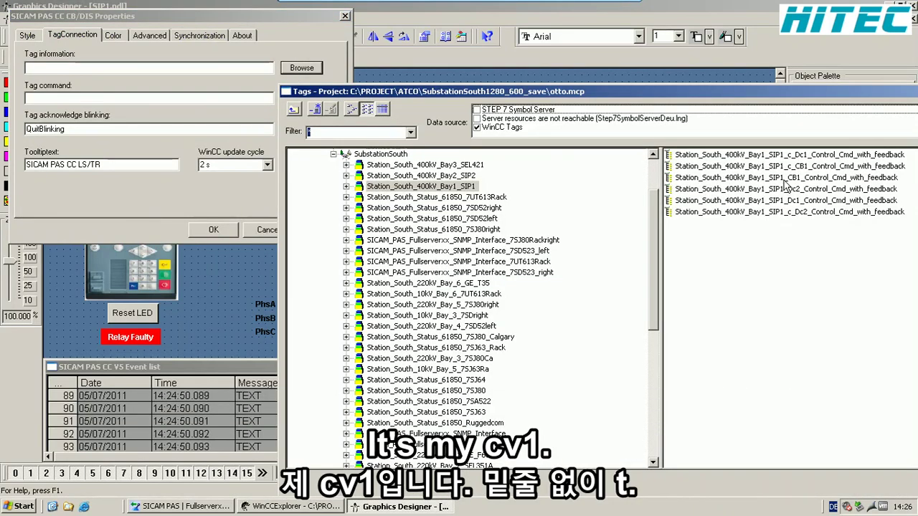
pyautogui.click(784, 180)
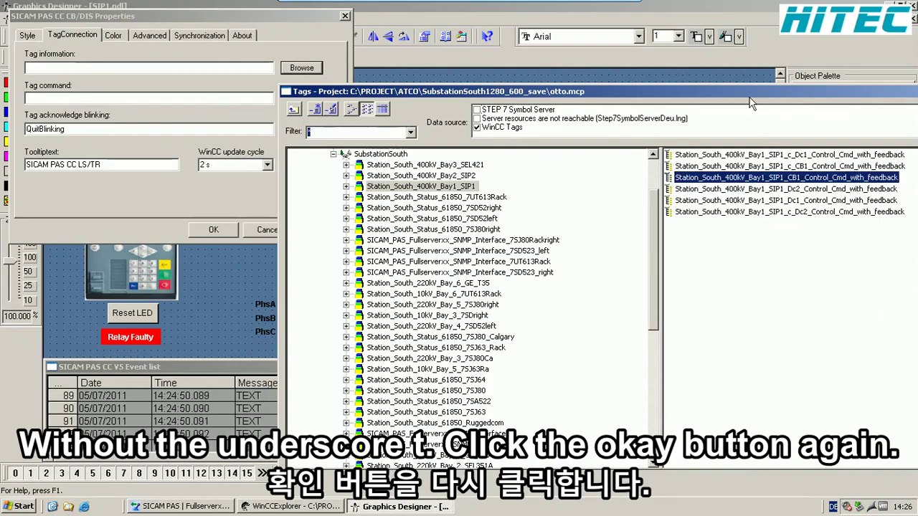
pyautogui.moveTo(746, 91); pyautogui.dragTo(605, 58)
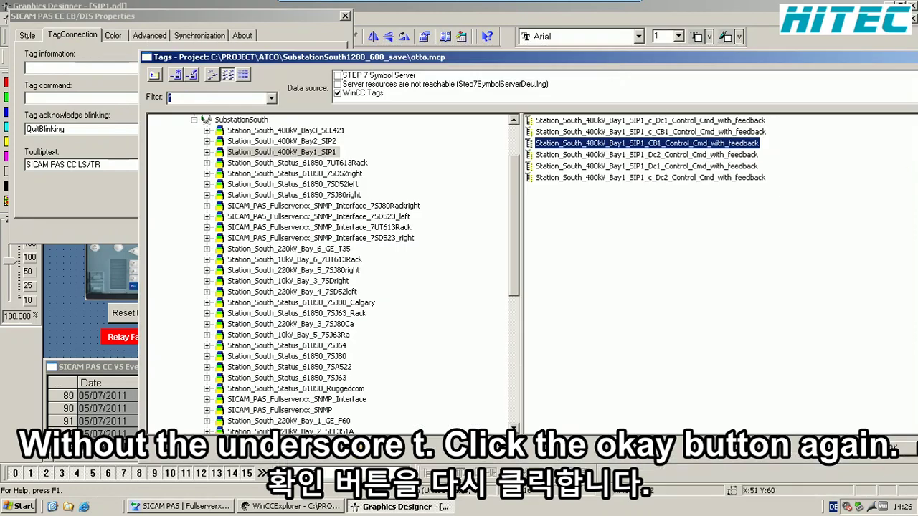
pyautogui.click(889, 450)
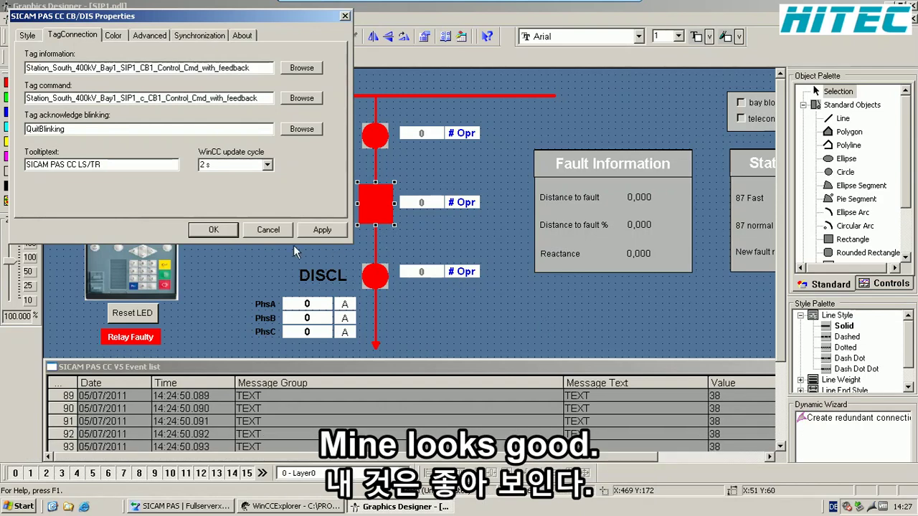
pyautogui.click(213, 229)
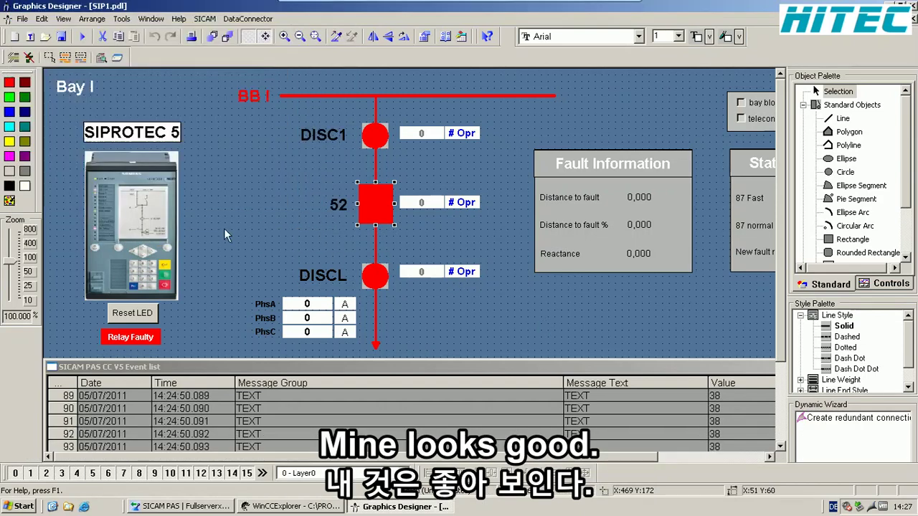
# - Link the DISCL disconnector to the Bay1 SIP1 Dc2 feedback tag and c_Dc2 command tag
pyautogui.click(368, 273)
pyautogui.doubleClick(368, 274)
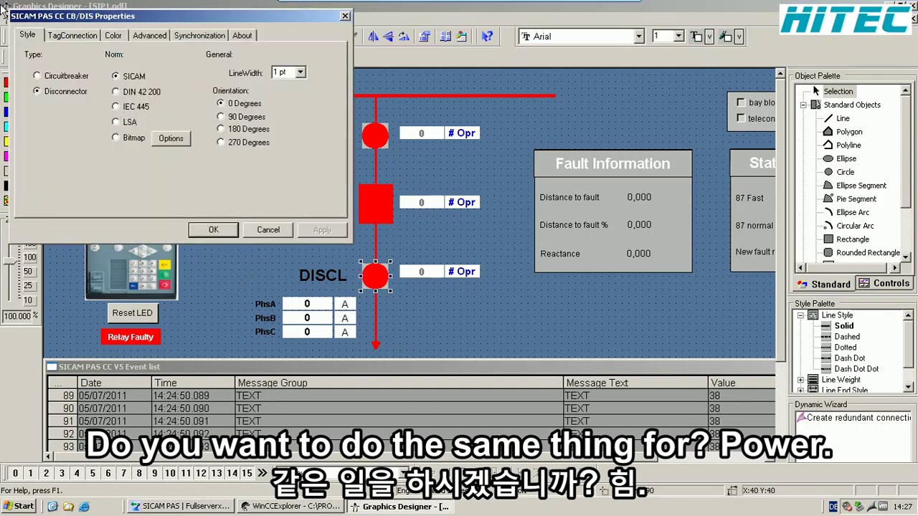
pyautogui.click(79, 37)
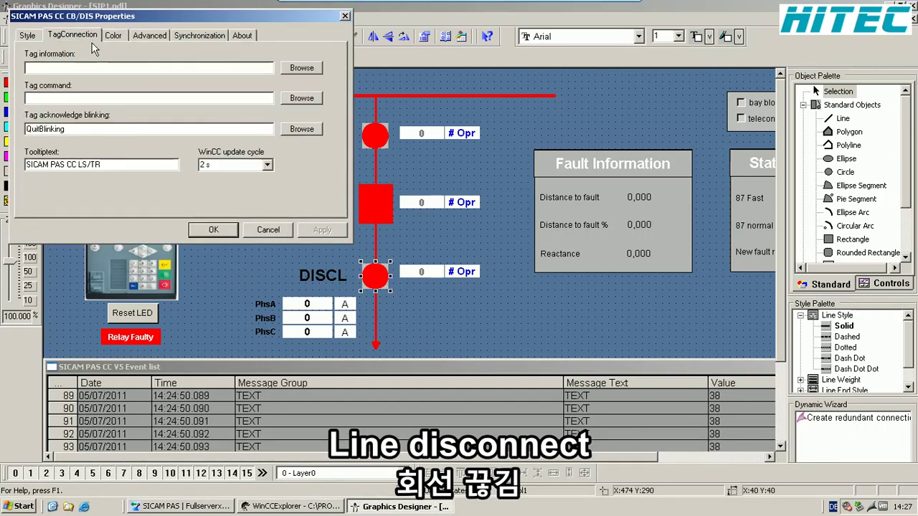
pyautogui.click(314, 69)
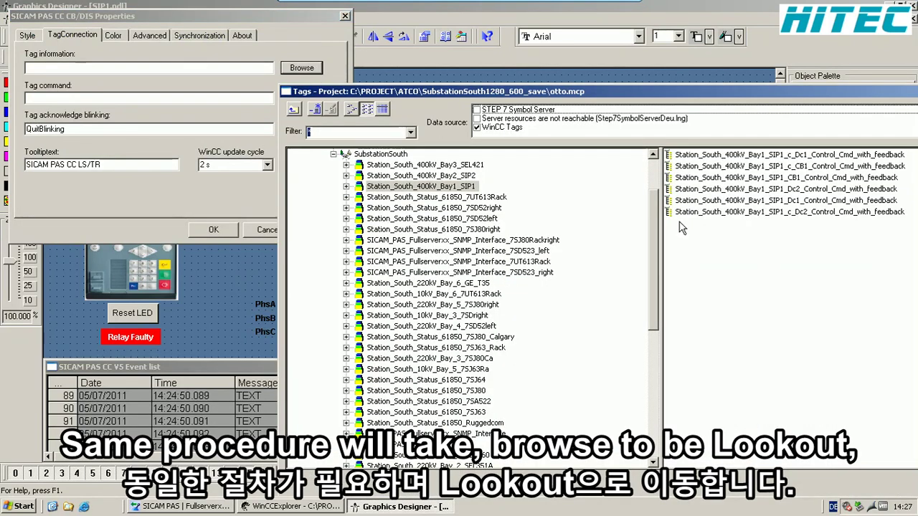
pyautogui.click(764, 190)
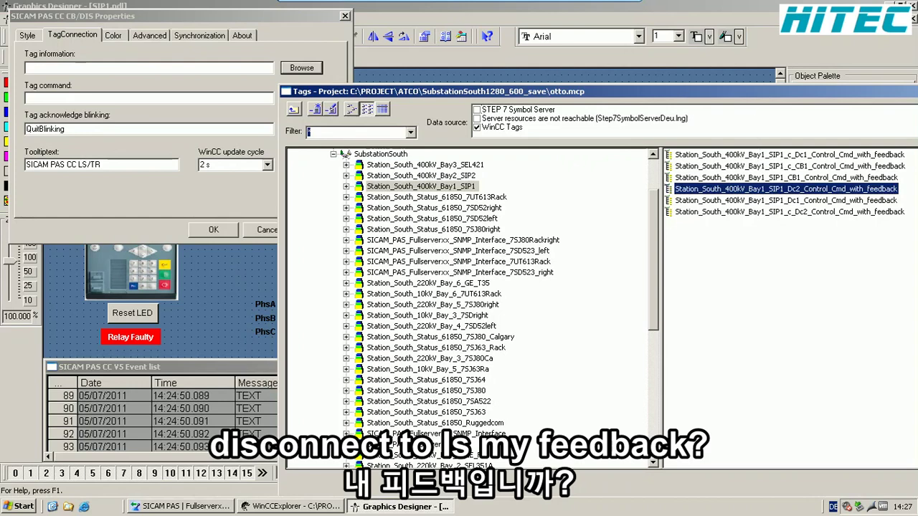
pyautogui.moveTo(732, 91); pyautogui.dragTo(522, 75)
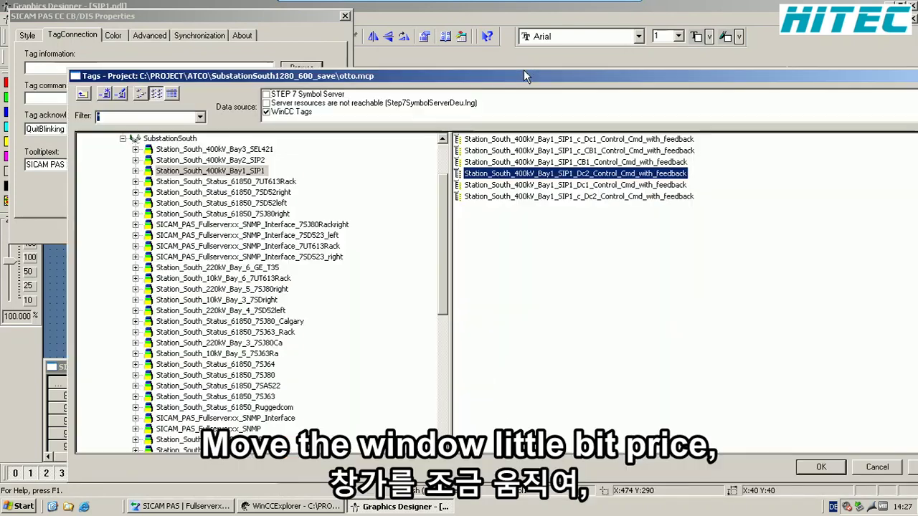
pyautogui.click(821, 466)
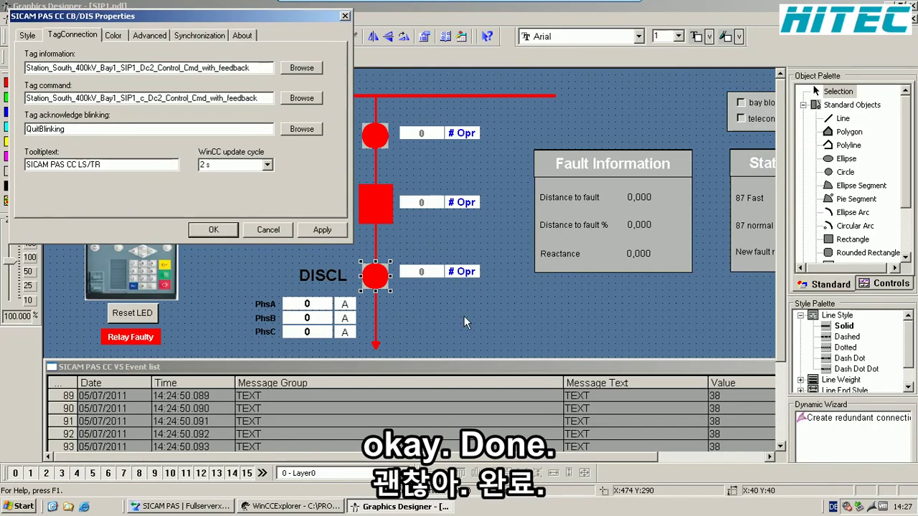
pyautogui.click(213, 230)
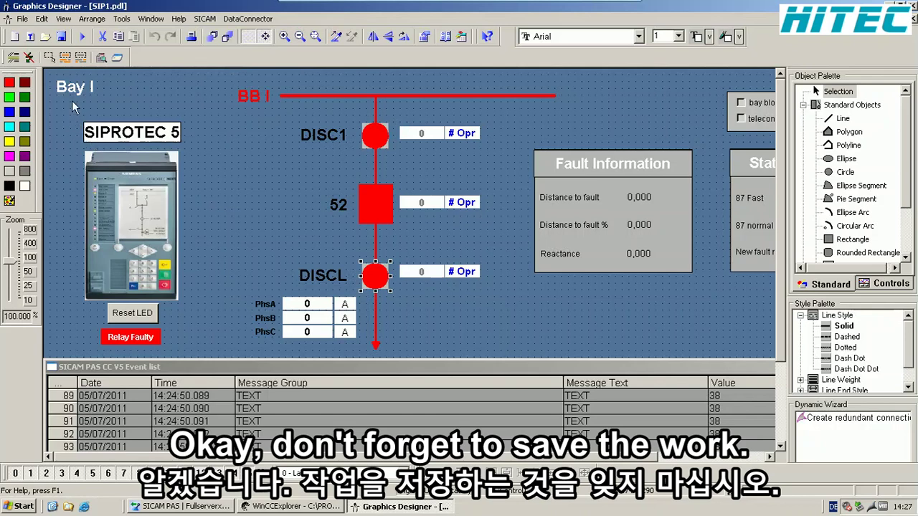
# - Save the SIP1 picture and return to WinCC Explorer
pyautogui.click(62, 35)
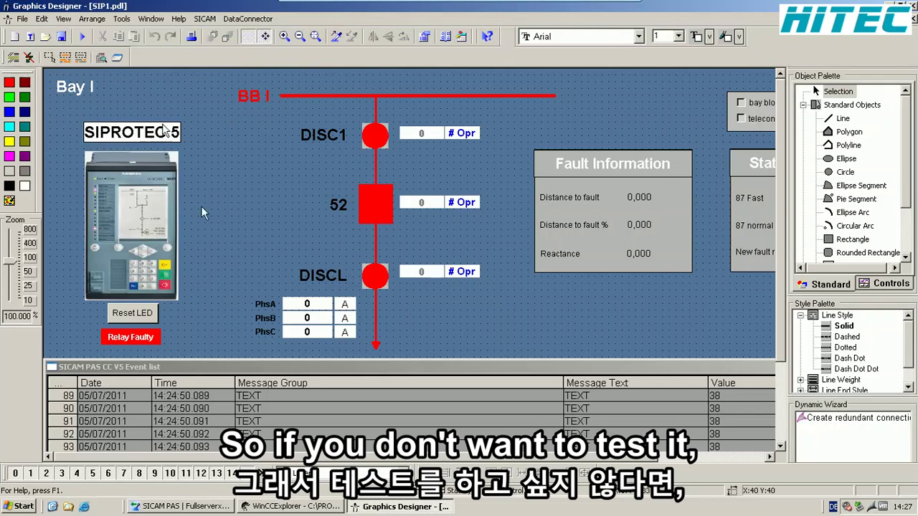
pyautogui.click(303, 509)
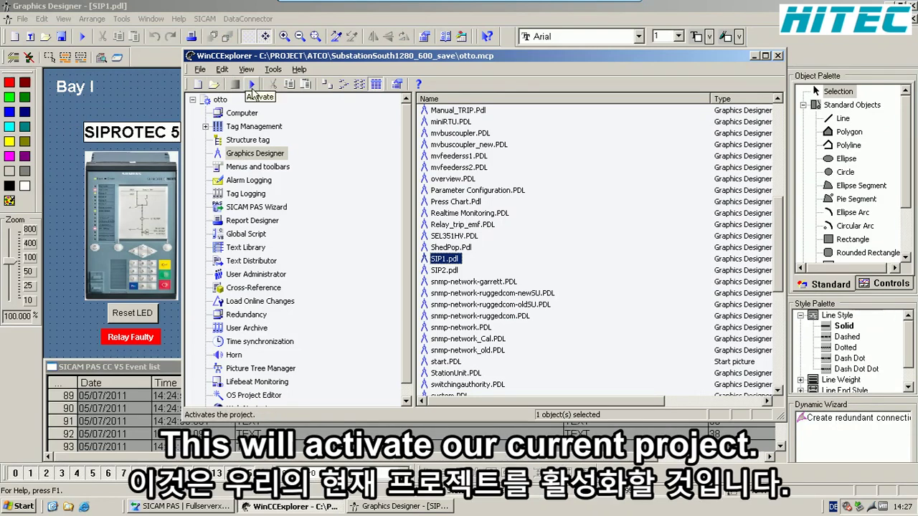
# - Activate the otto project to start WinCC runtime
pyautogui.click(251, 84)
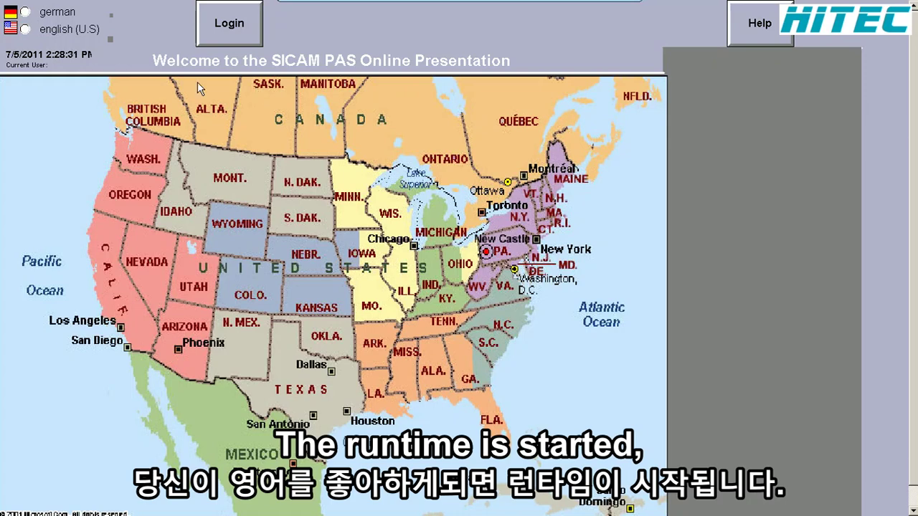
# - Switch to English (U.S), log in with the user's password, and open Bay I from the Single Line Overview
pyautogui.click(33, 31)
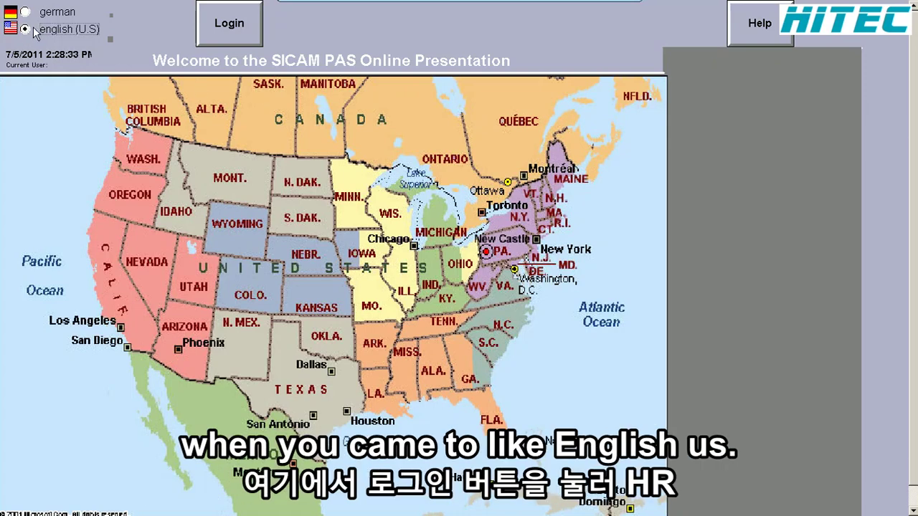
pyautogui.click(224, 26)
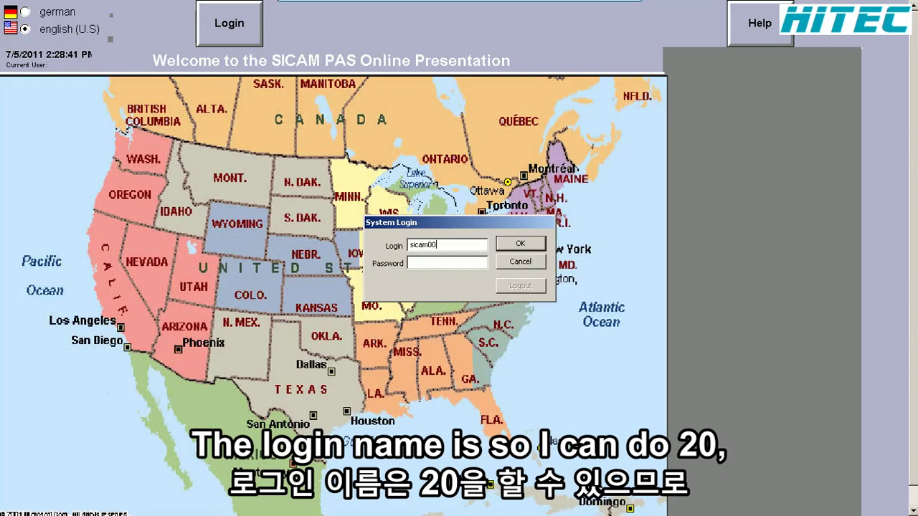
pyautogui.press('Tab')
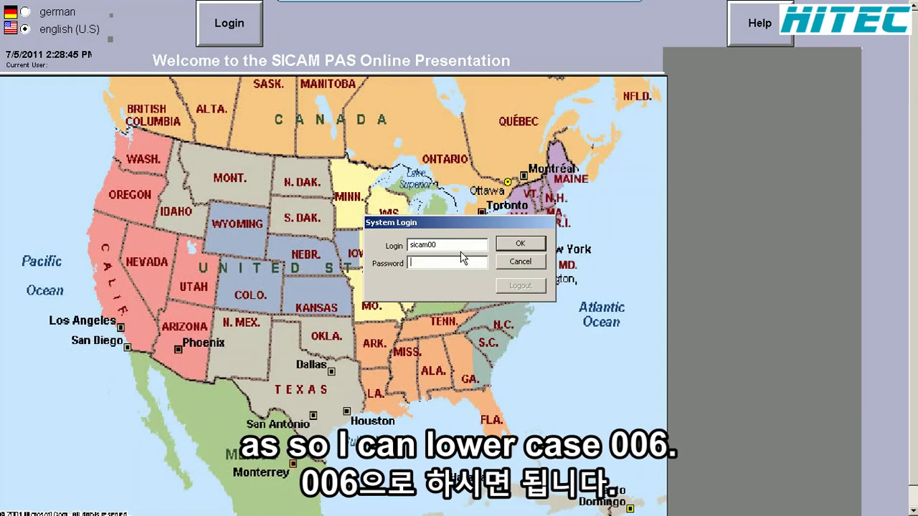
pyautogui.press('Return')
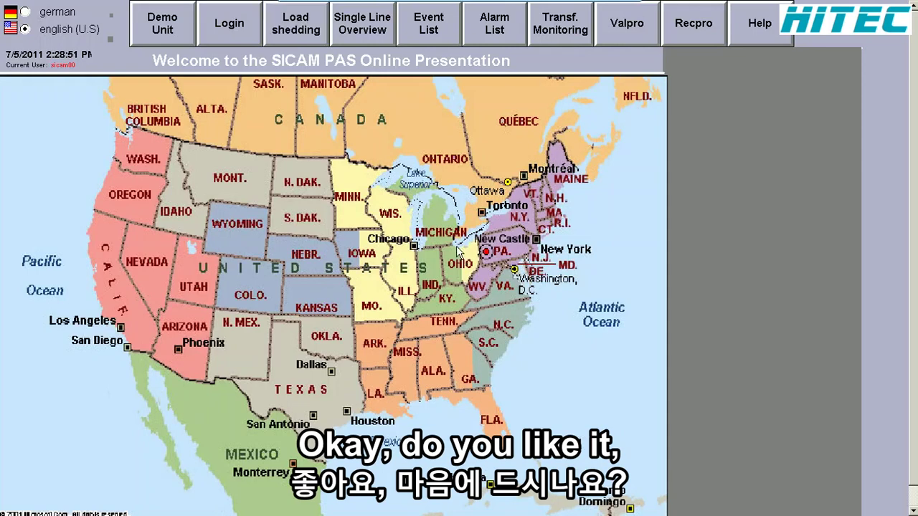
pyautogui.click(381, 33)
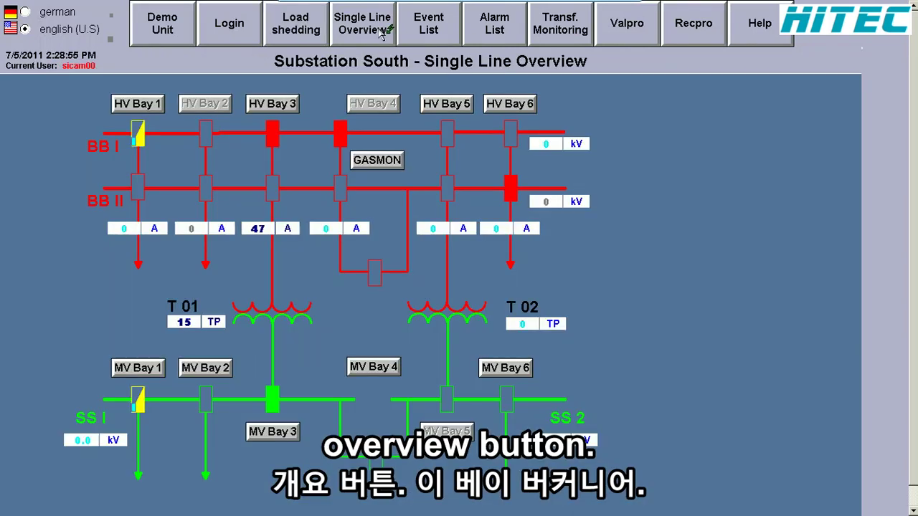
pyautogui.click(451, 105)
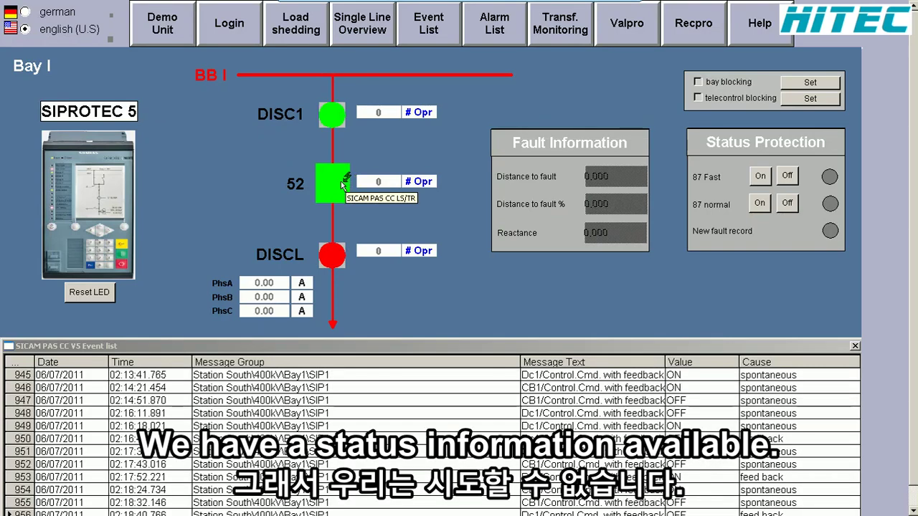
# - Switch breaker 52 on and confirm the command
pyautogui.click(343, 185)
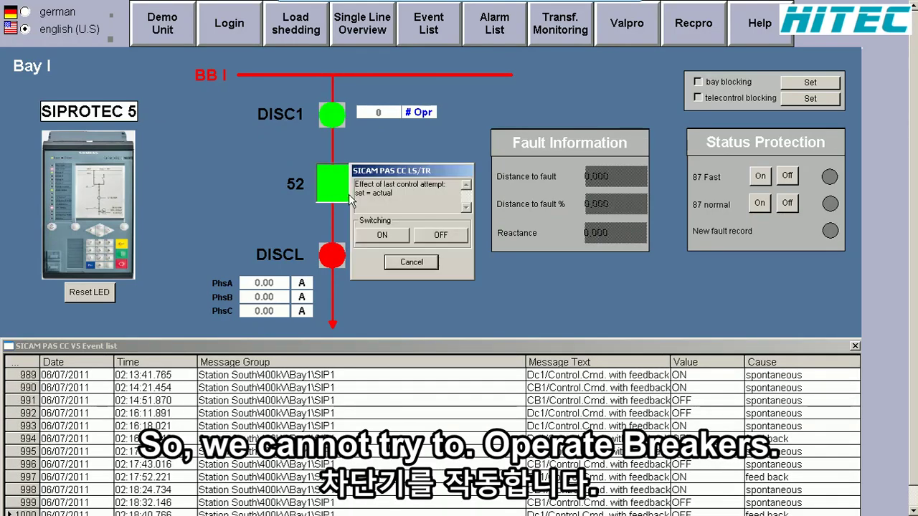
pyautogui.click(382, 235)
pyautogui.click(386, 241)
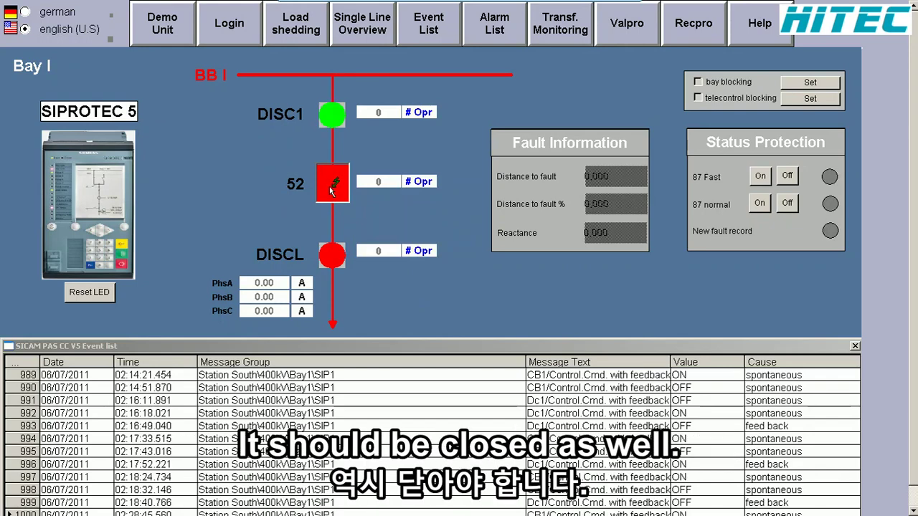
# - Switch disconnector DISC1 on with a confirmed ON, then reopen its dialog and cancel
pyautogui.click(331, 119)
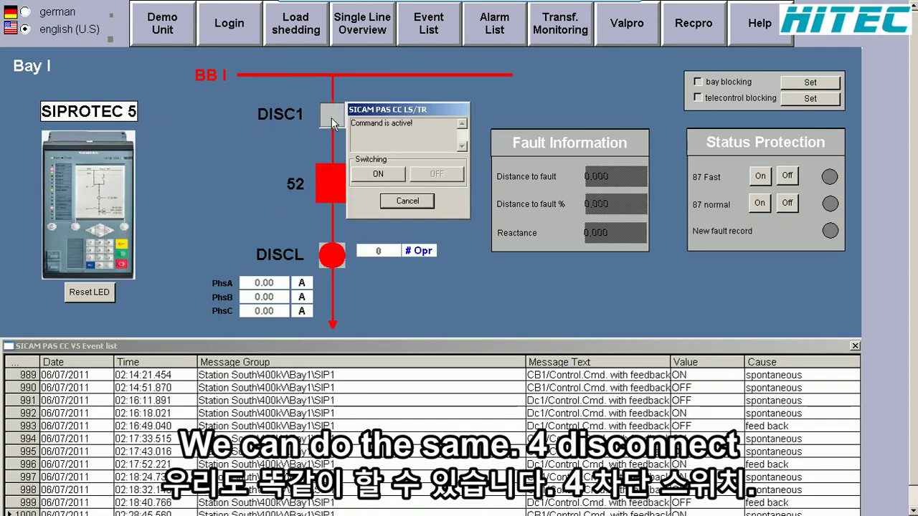
pyautogui.click(372, 174)
pyautogui.click(387, 181)
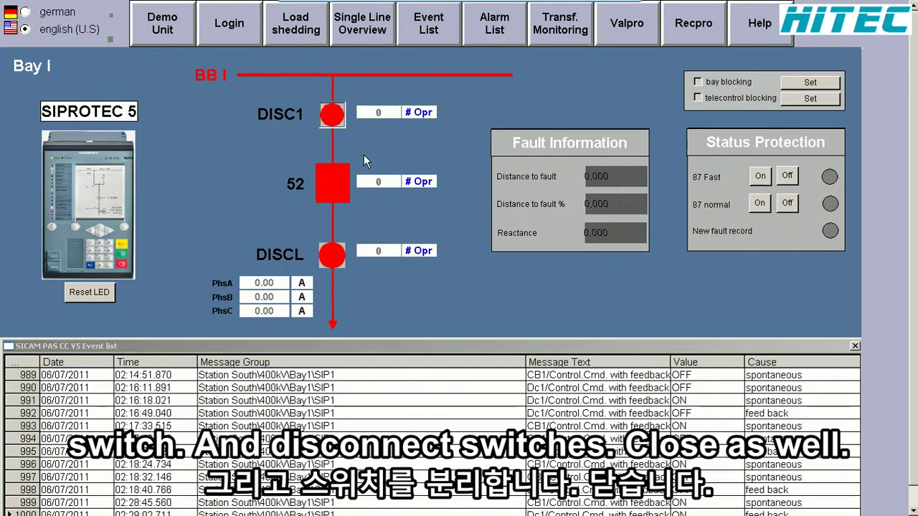
pyautogui.click(334, 110)
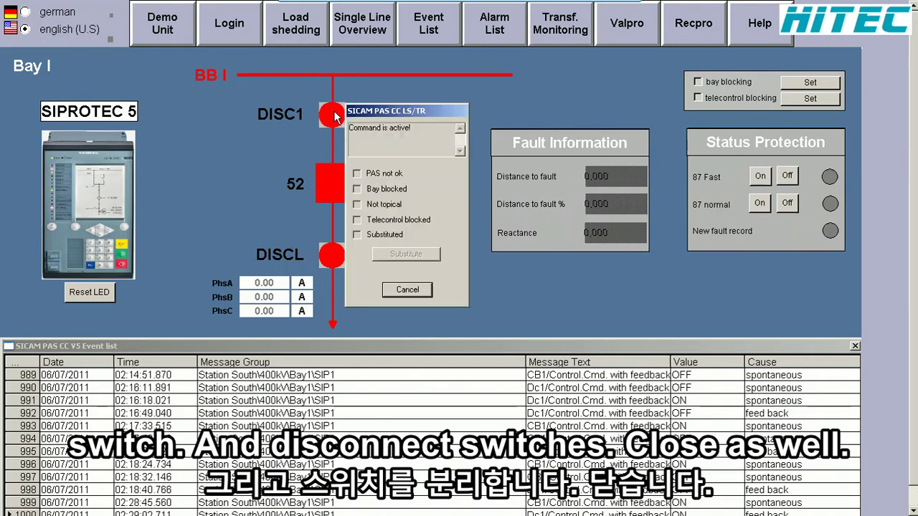
pyautogui.click(408, 290)
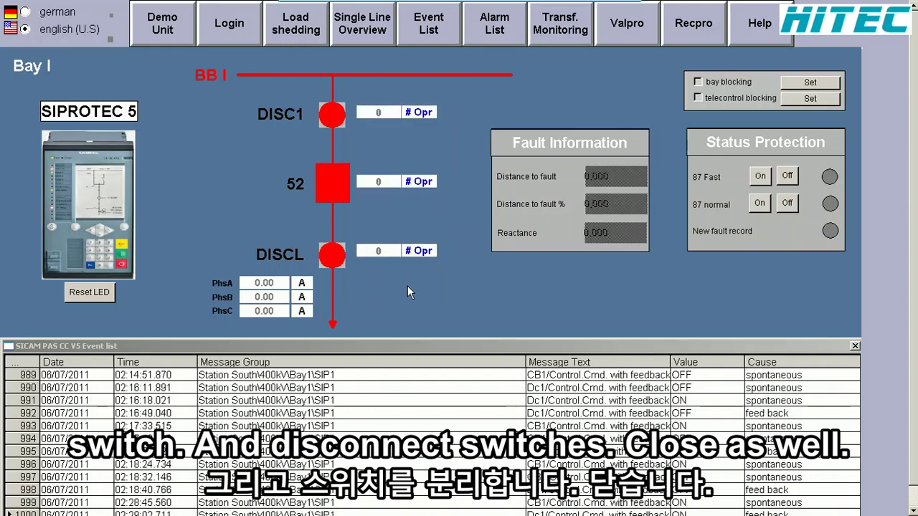
# - Switch disconnector DISCL off and confirm the command
pyautogui.click(335, 257)
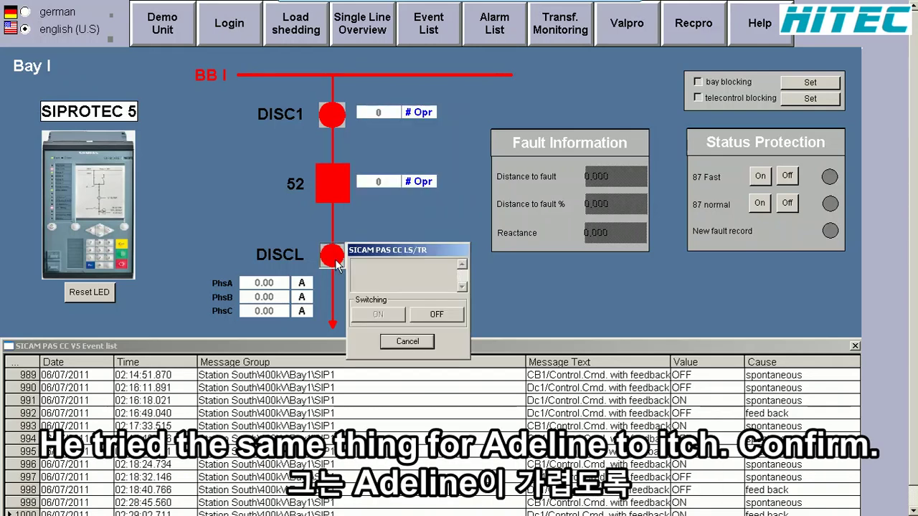
pyautogui.click(413, 310)
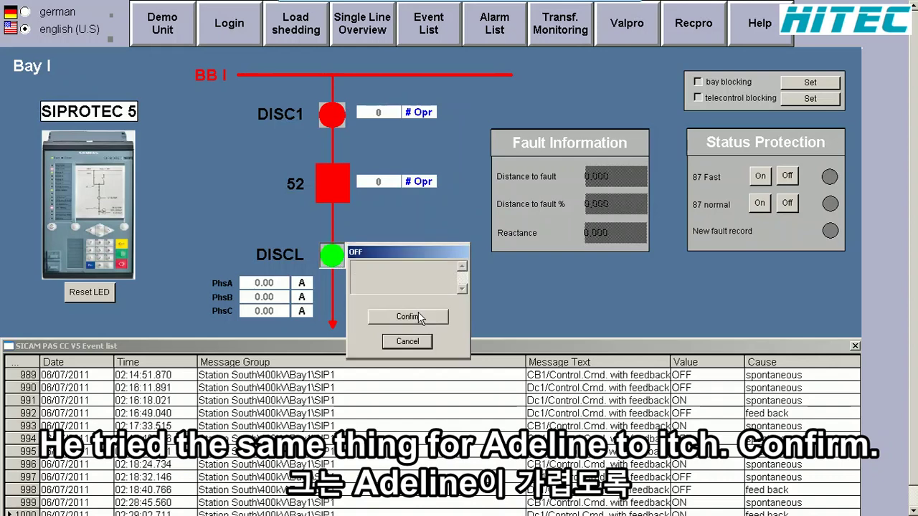
pyautogui.click(424, 313)
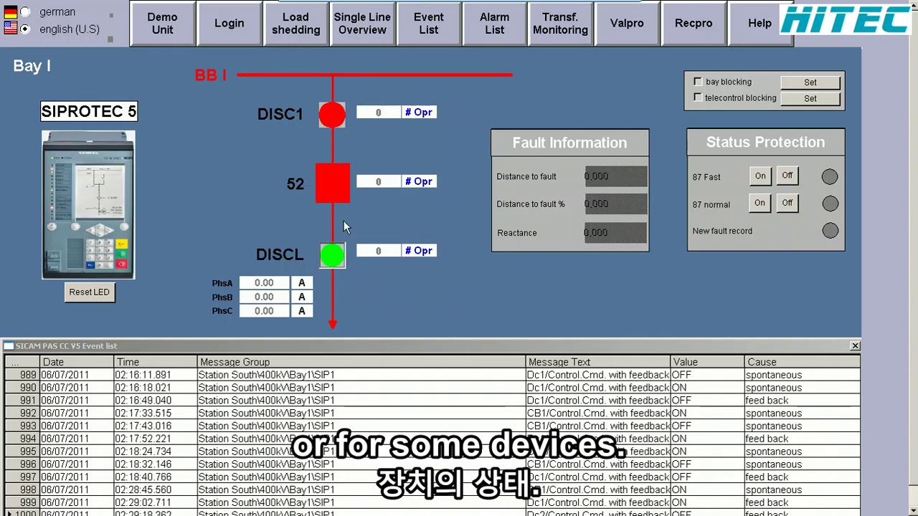
# - Open the HV Bay 6 (Bay II) detail page from Single Line Overview, then bring WinCC Explorer forward
pyautogui.click(357, 41)
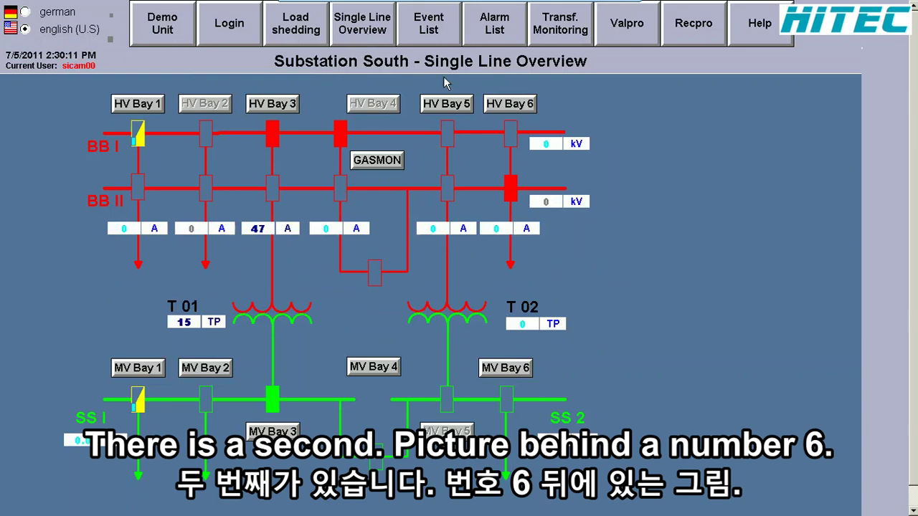
pyautogui.click(506, 100)
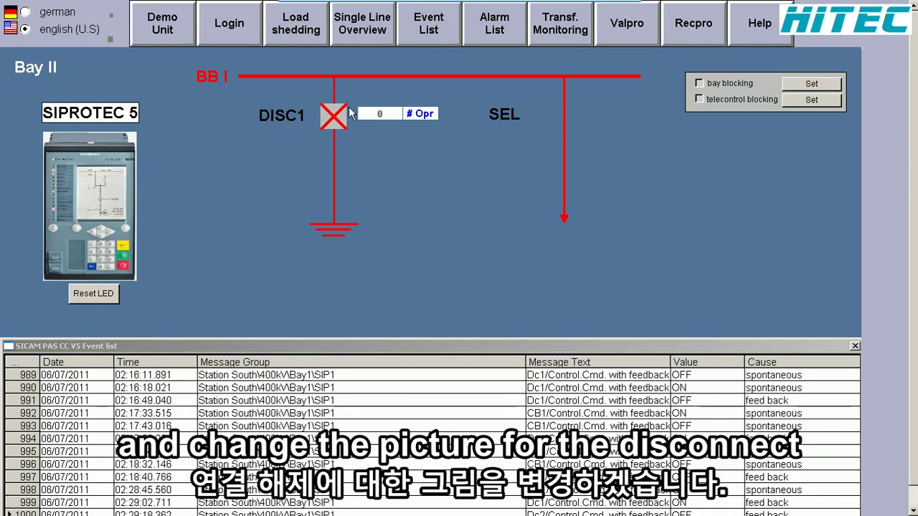
pyautogui.hotkey('alt', 'Tab')
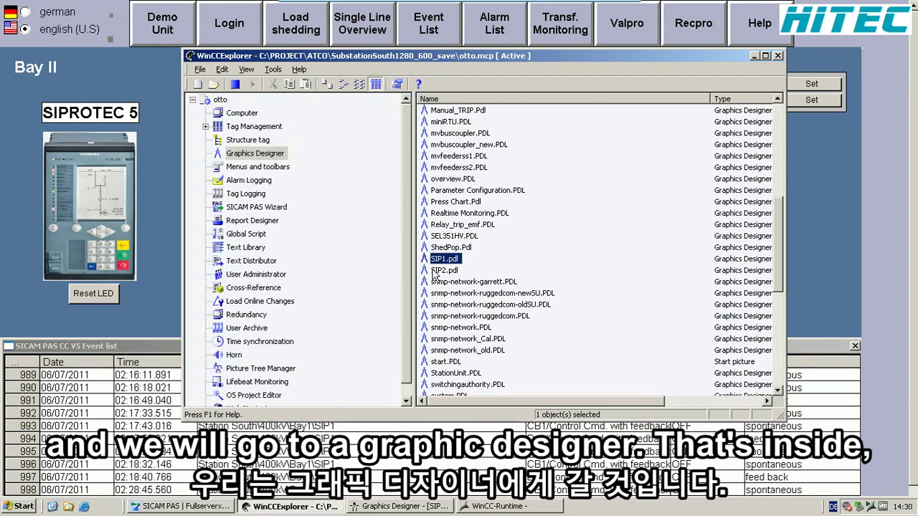
# - Open SIP2.pdl from the Graphics Designer picture list in Graphics Designer
pyautogui.click(433, 271)
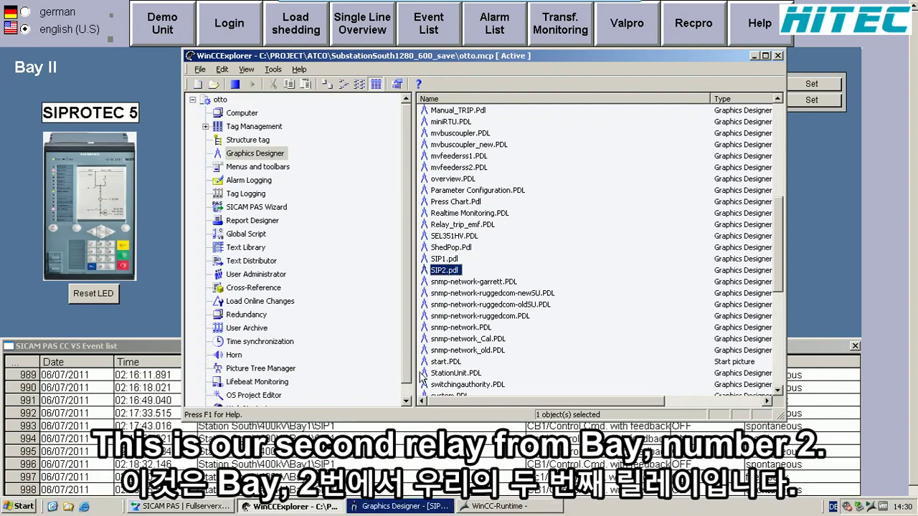
pyautogui.click(430, 506)
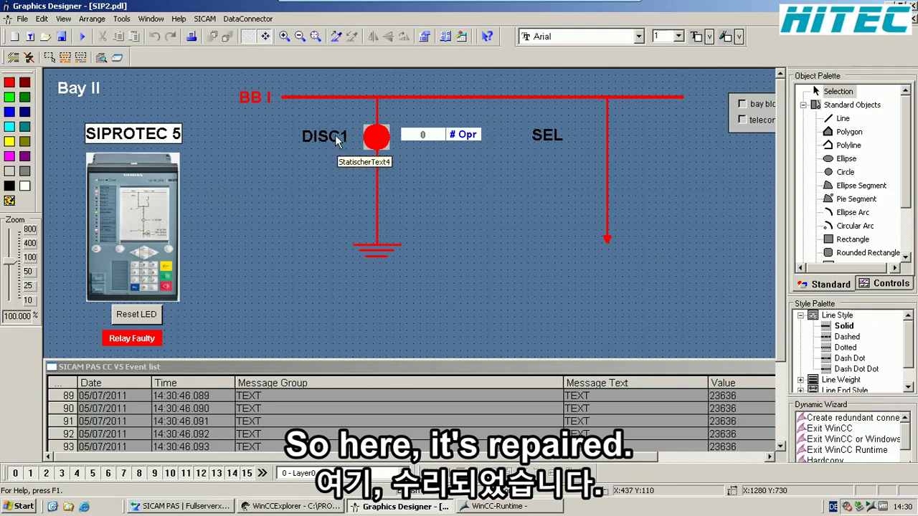
# - Link the DISC1 symbol to the Station_South_400kV_Bay2_SIP2 Dc1 tag in its TagConnection settings
pyautogui.click(378, 132)
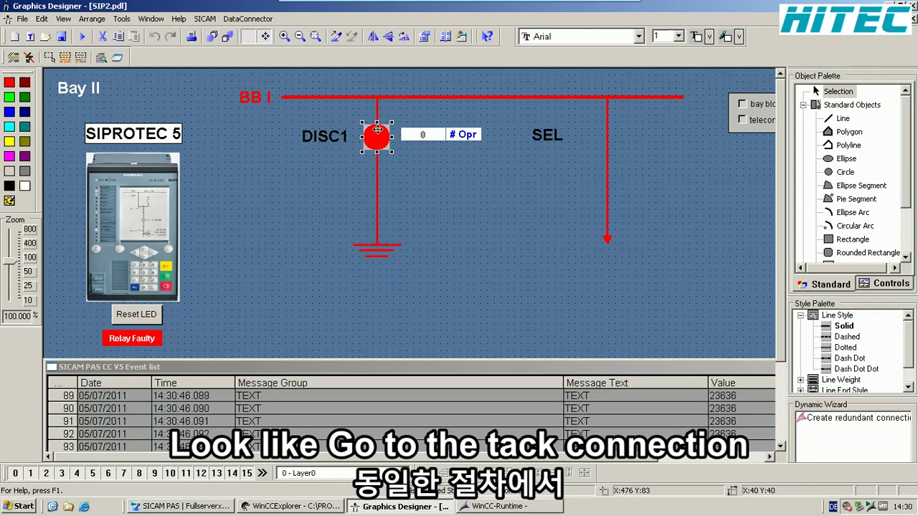
pyautogui.doubleClick(377, 139)
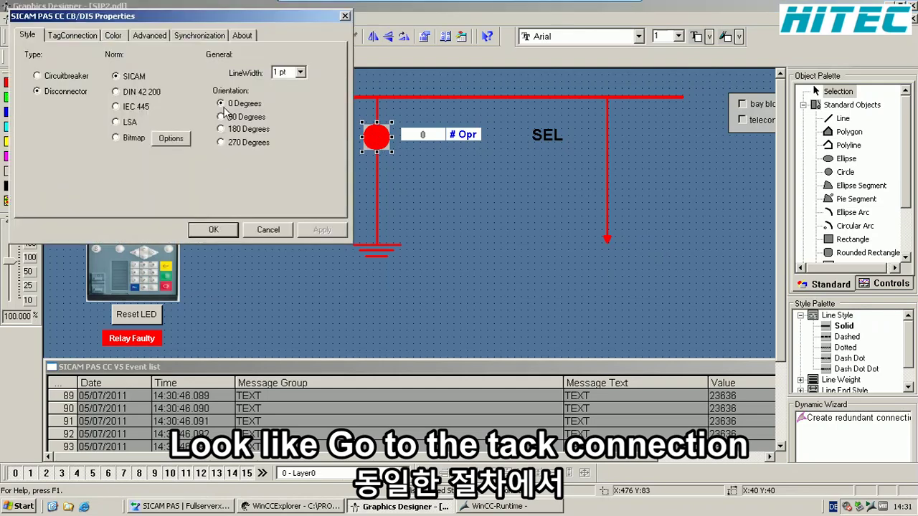
pyautogui.click(90, 36)
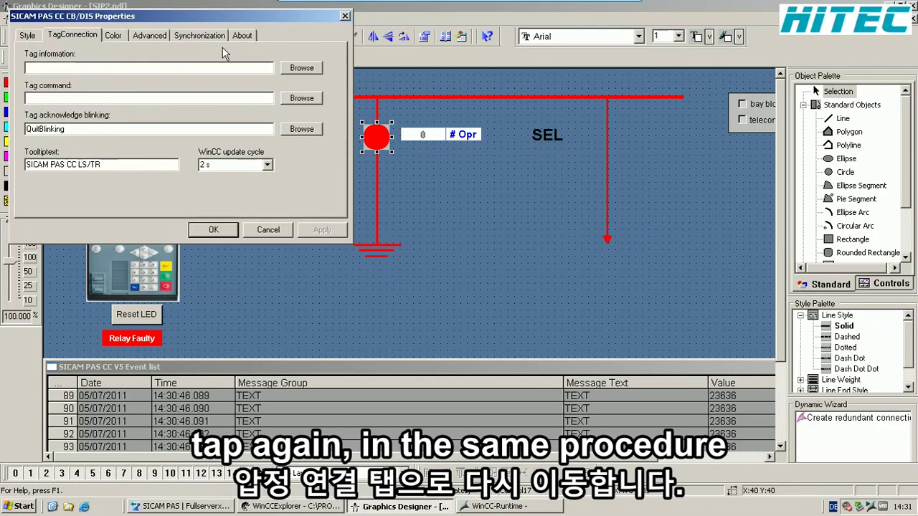
pyautogui.click(299, 69)
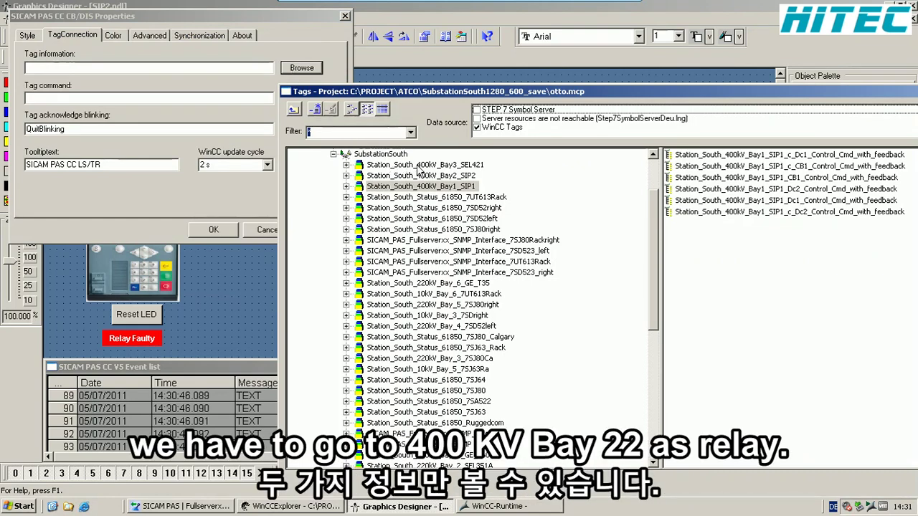
pyautogui.click(441, 177)
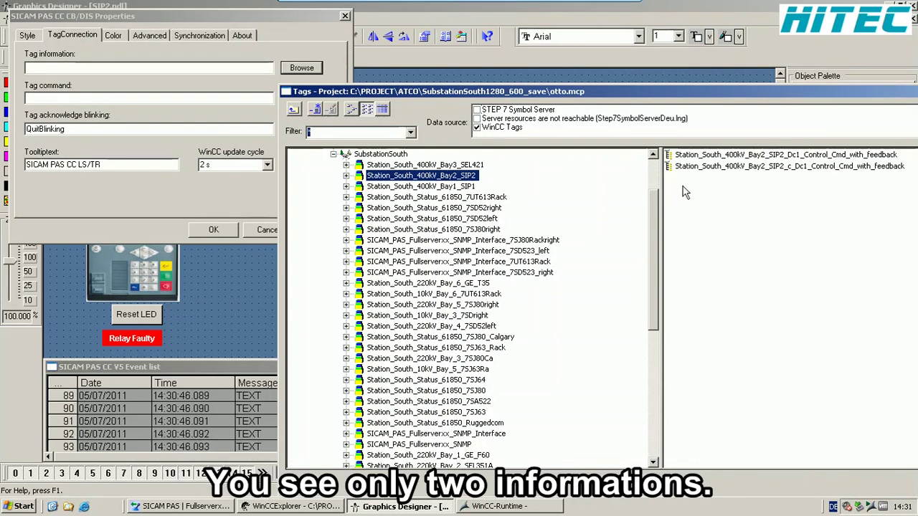
pyautogui.click(780, 156)
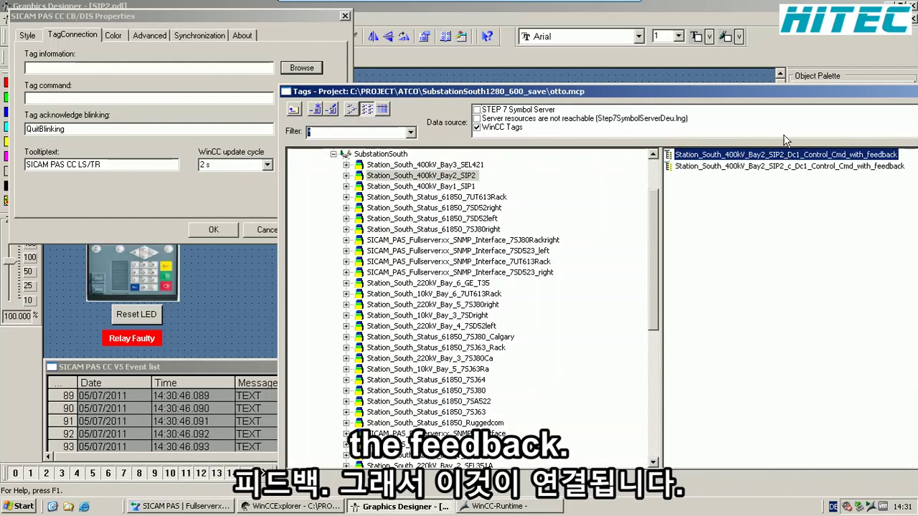
pyautogui.moveTo(770, 95); pyautogui.dragTo(522, 43)
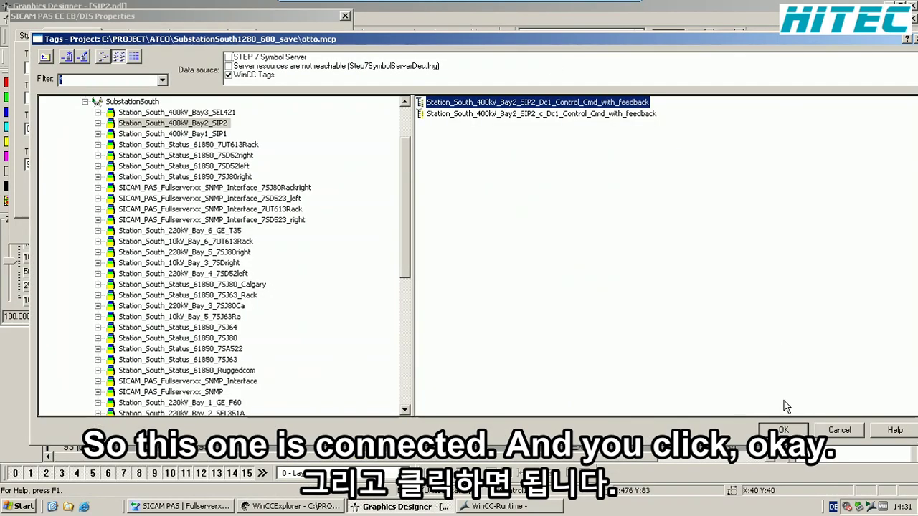
pyautogui.click(777, 429)
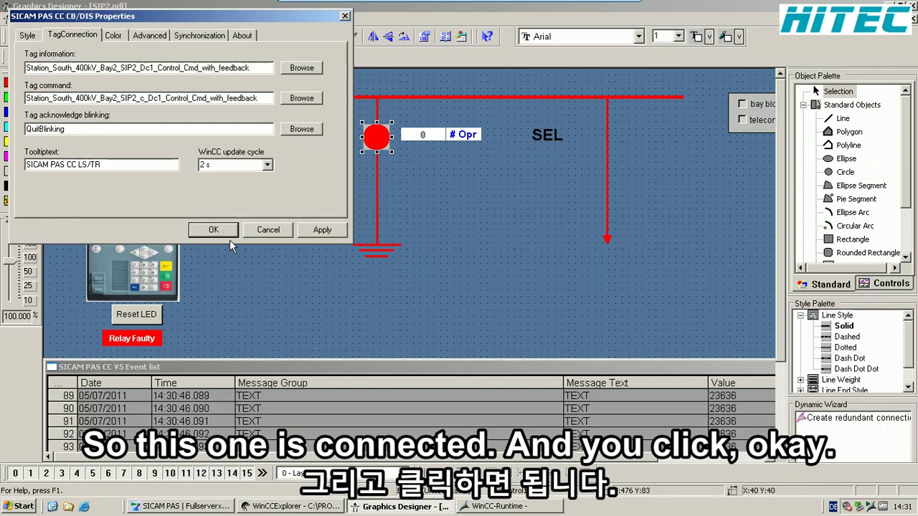
# - Apply the tag links, save SIP2.pdl and return to WinCC Runtime
pyautogui.click(227, 232)
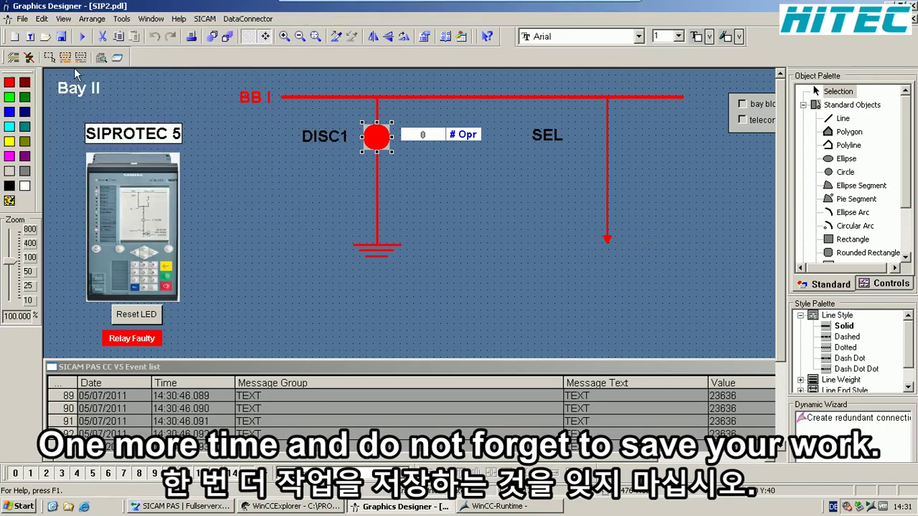
pyautogui.click(61, 36)
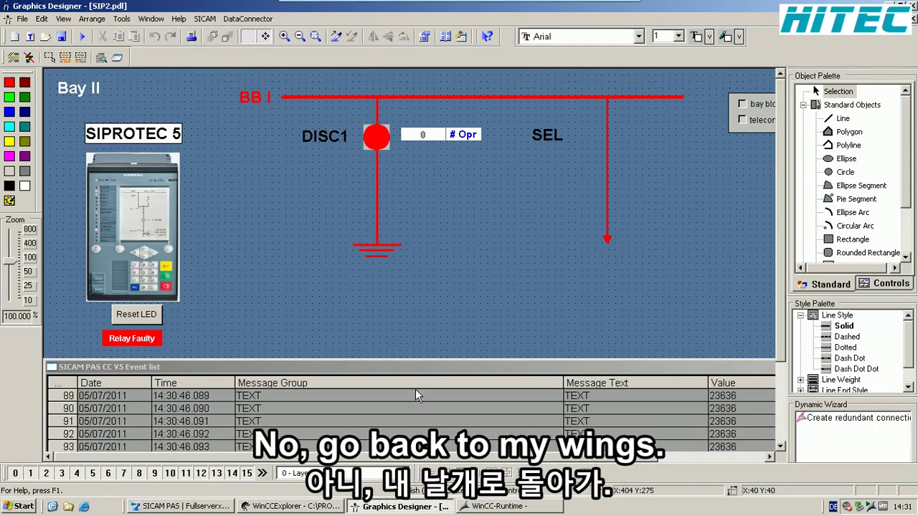
pyautogui.click(537, 507)
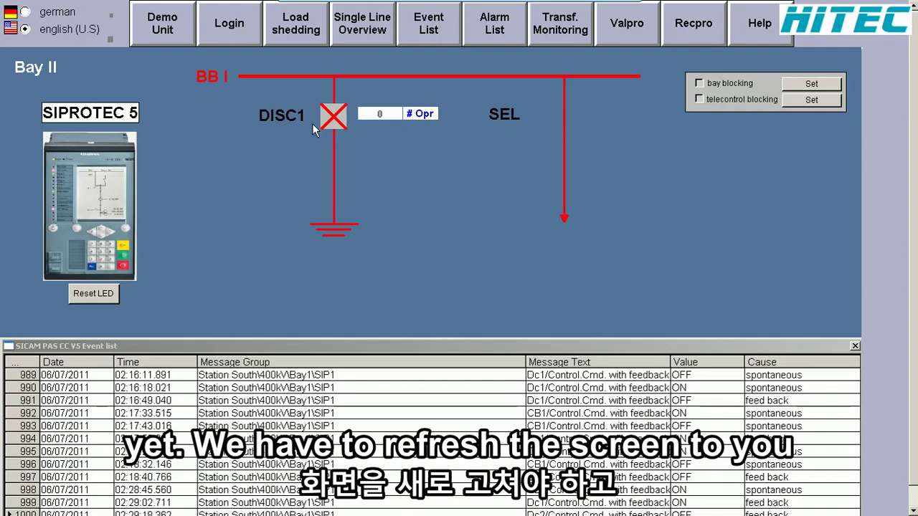
# - Reload the HV Bay 6 page, then switch DISC1 on with a confirmed ON command
pyautogui.click(356, 38)
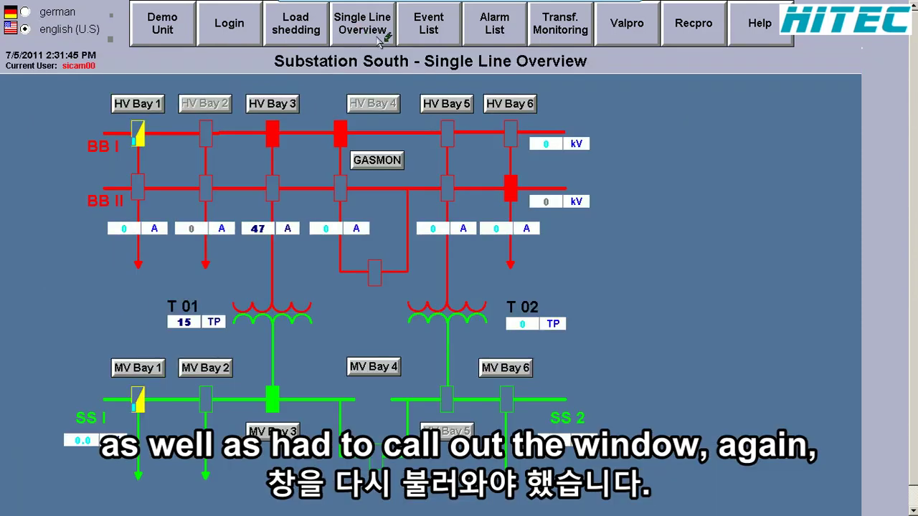
pyautogui.click(508, 103)
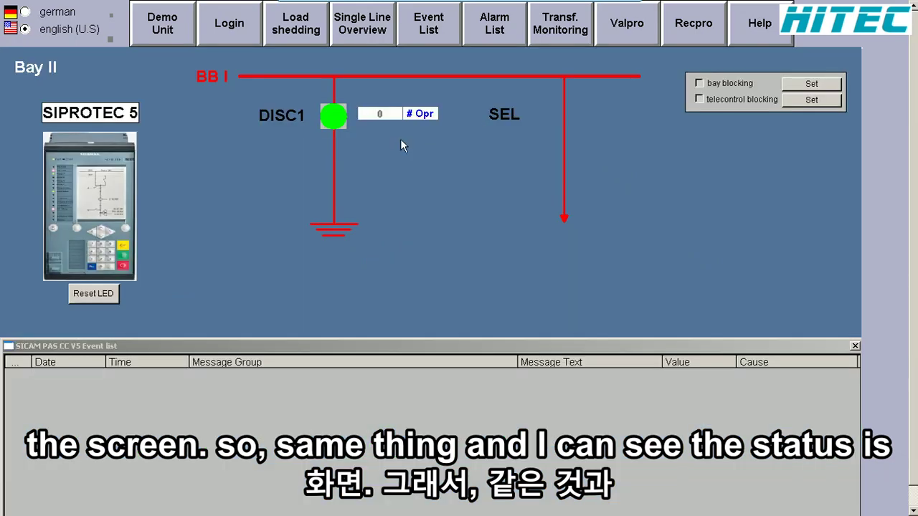
pyautogui.click(337, 119)
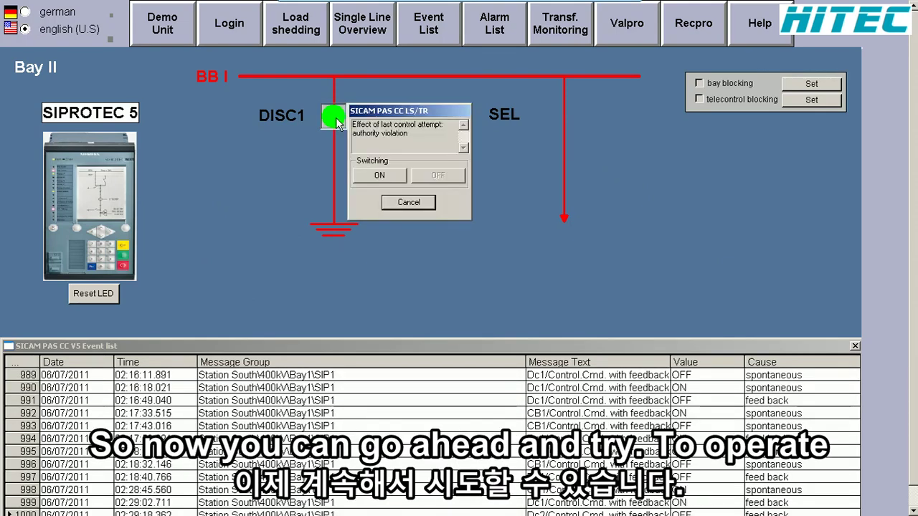
pyautogui.click(387, 177)
pyautogui.click(388, 178)
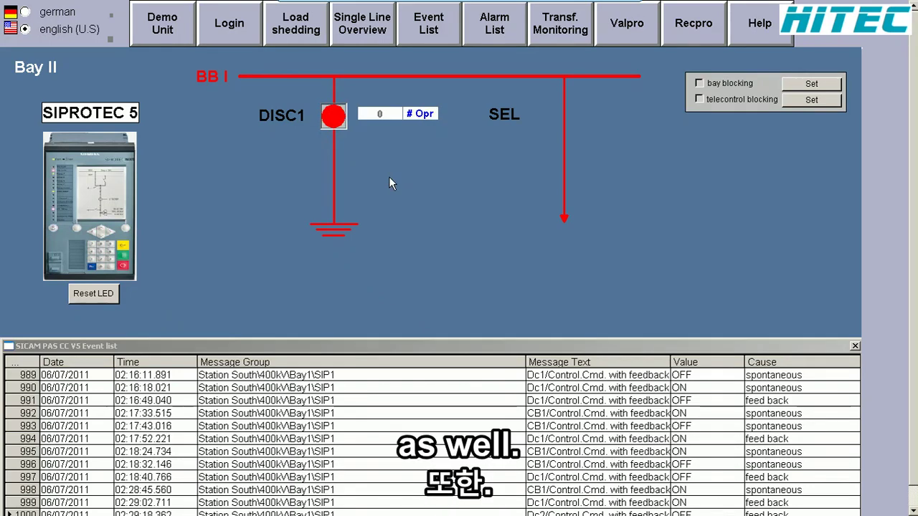
pyautogui.moveTo(387, 3)
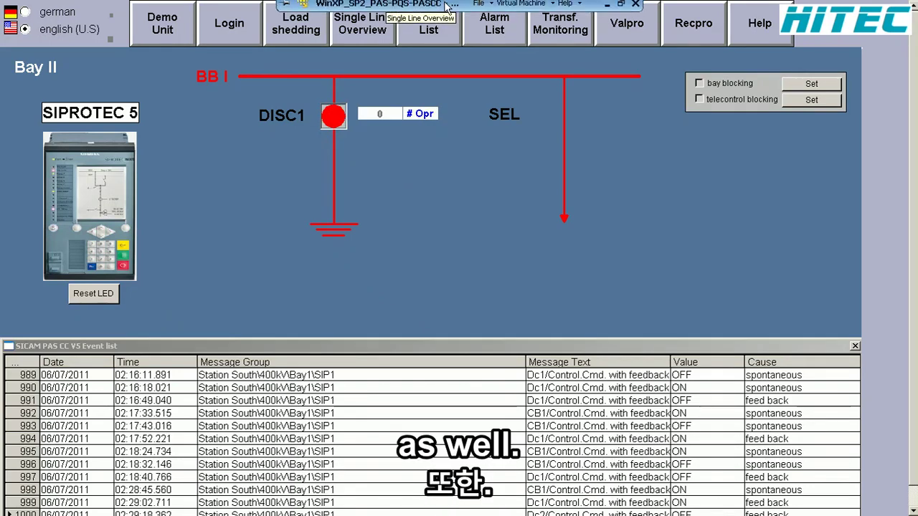